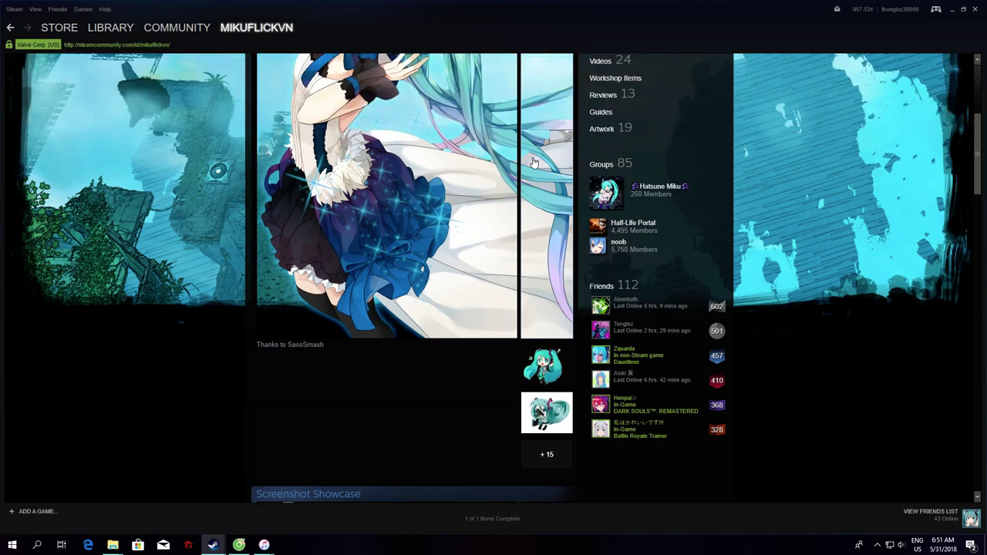
scroll(601, 247, up, 2)
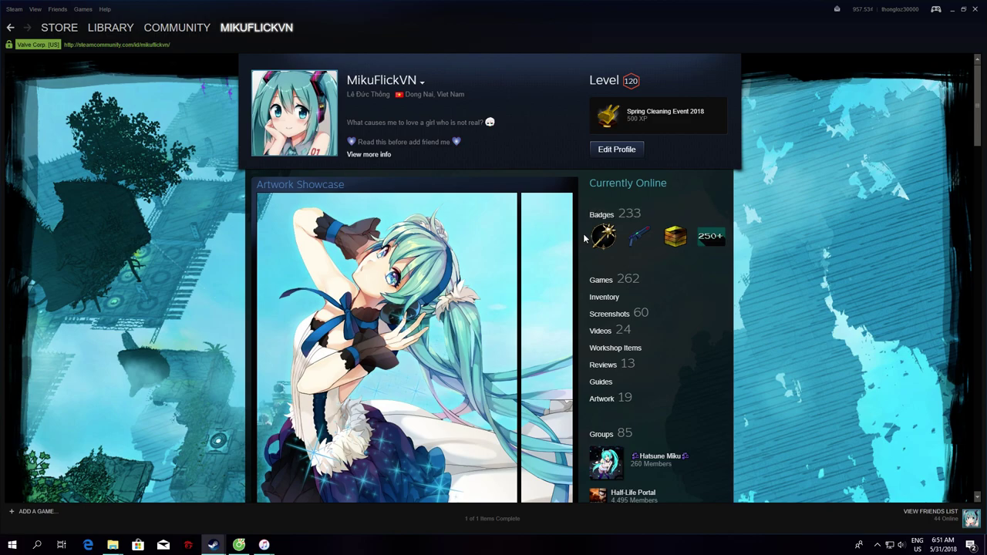
click(951, 10)
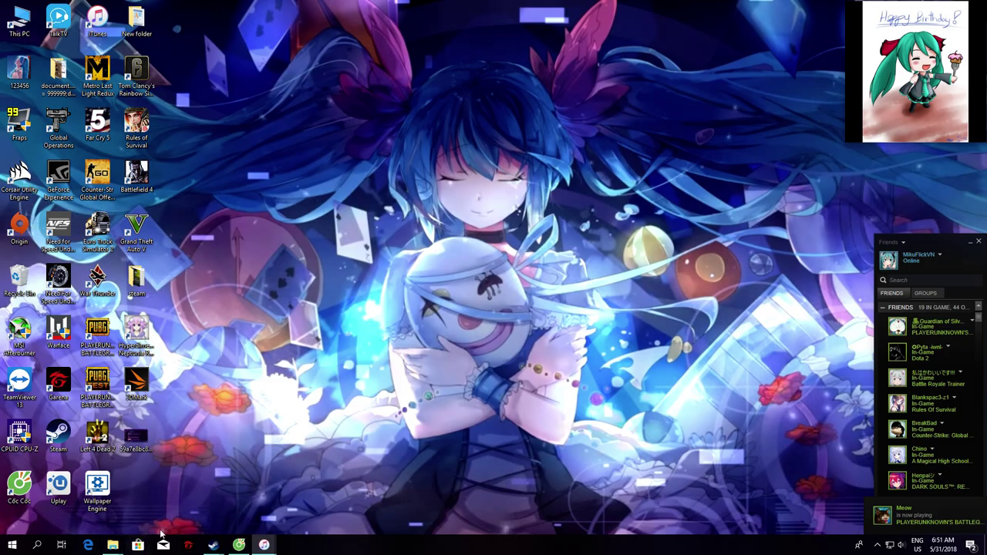
click(241, 545)
click(240, 544)
click(230, 528)
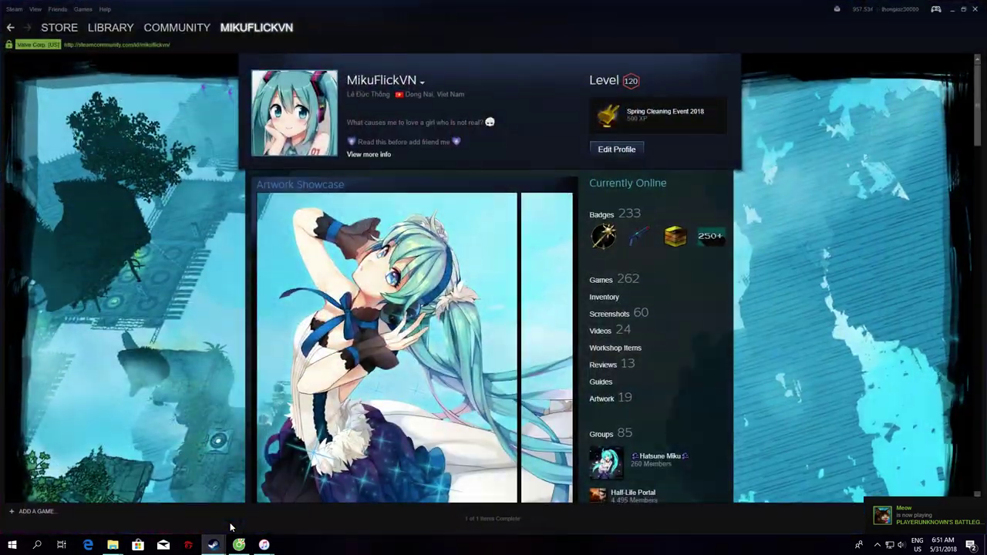
- Minimize Steam, view the desktop picture 59a7e8bc85044.jpg showing a purple Steam skin, and close it
click(951, 11)
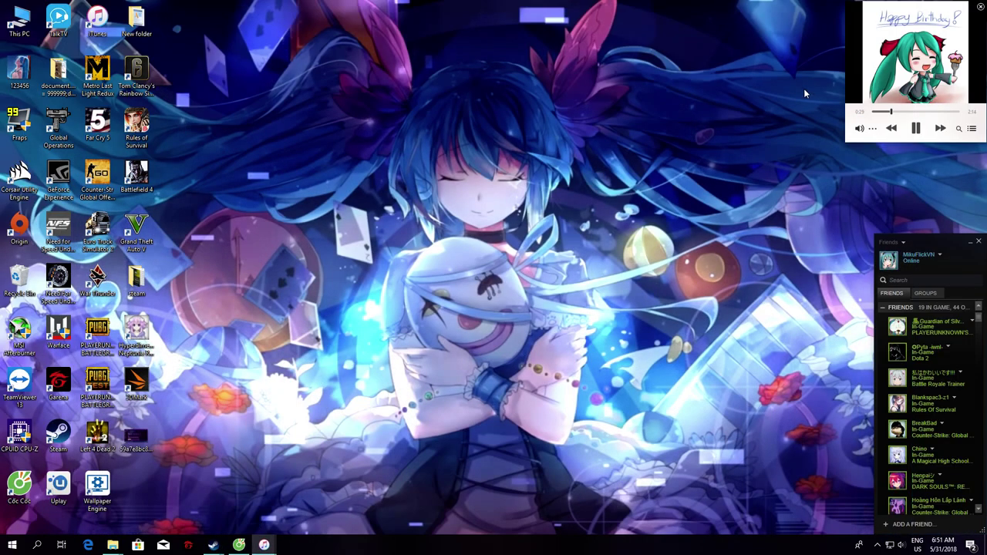
double_click(137, 441)
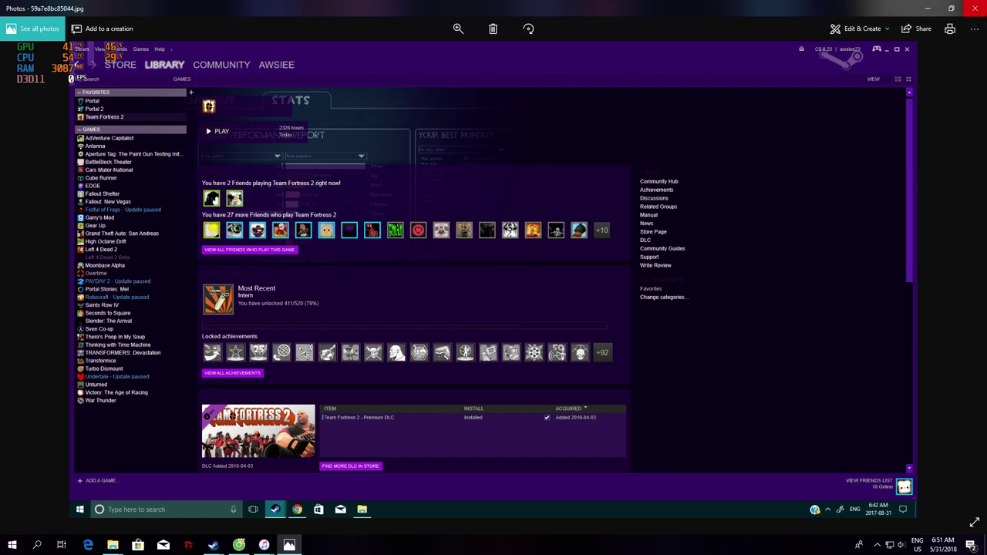
key(alt+F4)
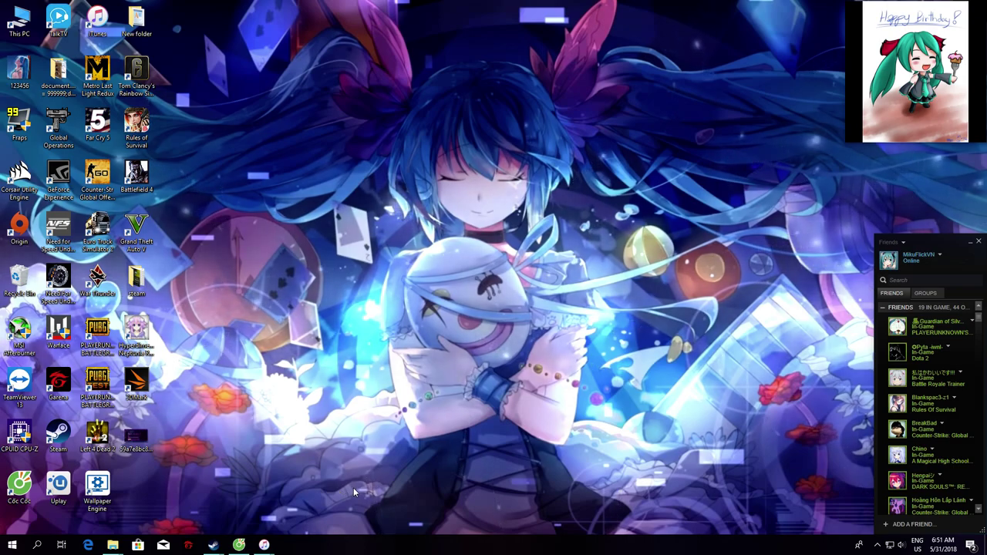
- Switch to the Cốc Cốc browser, look at the Steam Customizer skin editor, and return to the site's home page
click(240, 545)
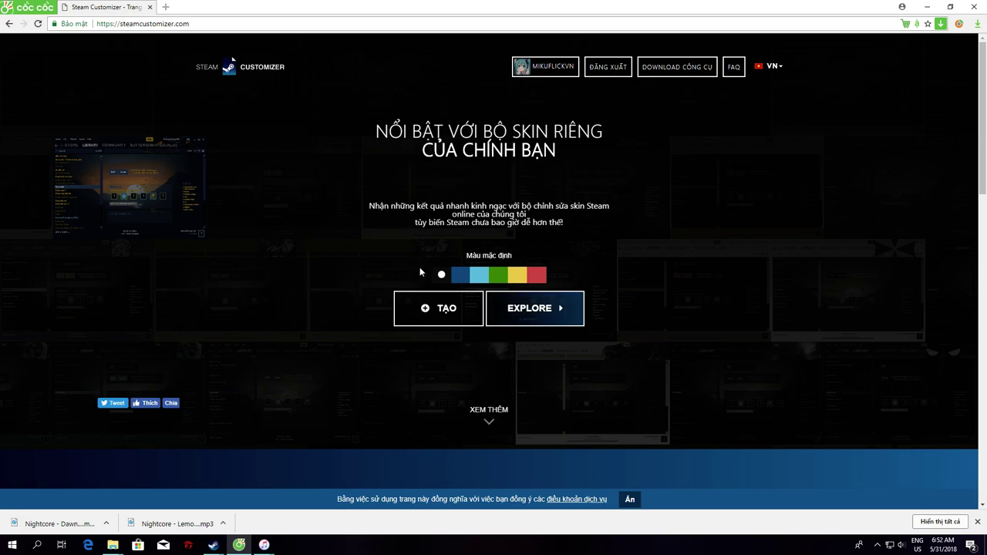
click(431, 318)
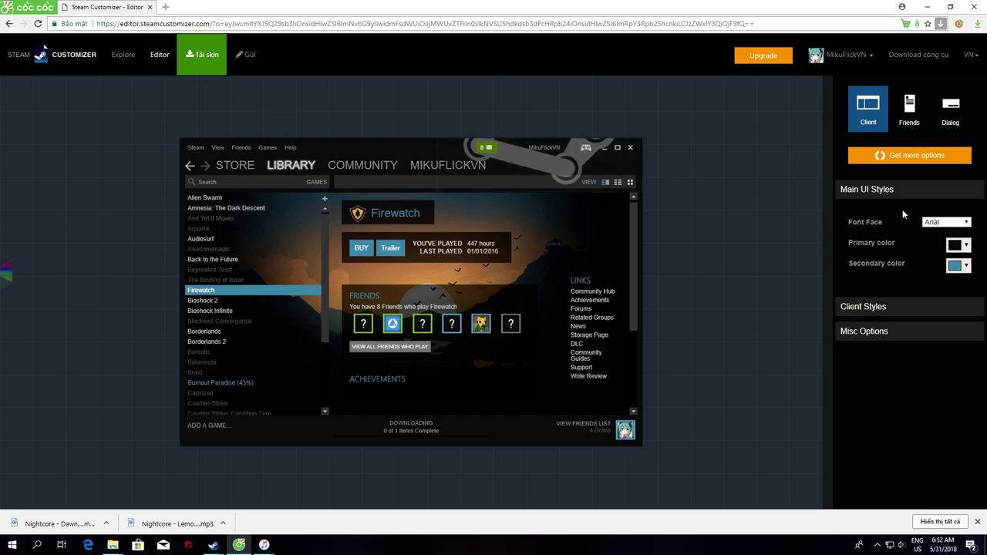
click(6, 24)
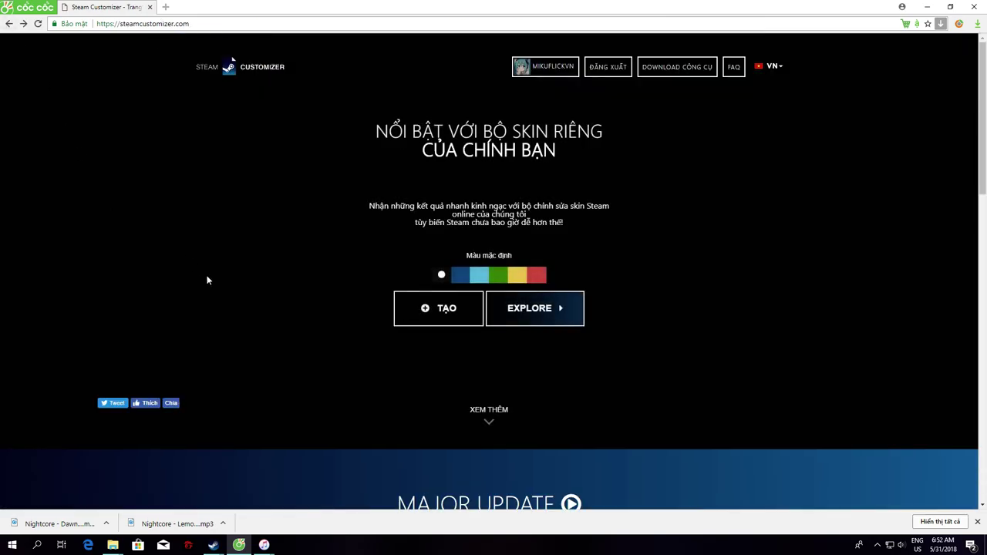
click(449, 319)
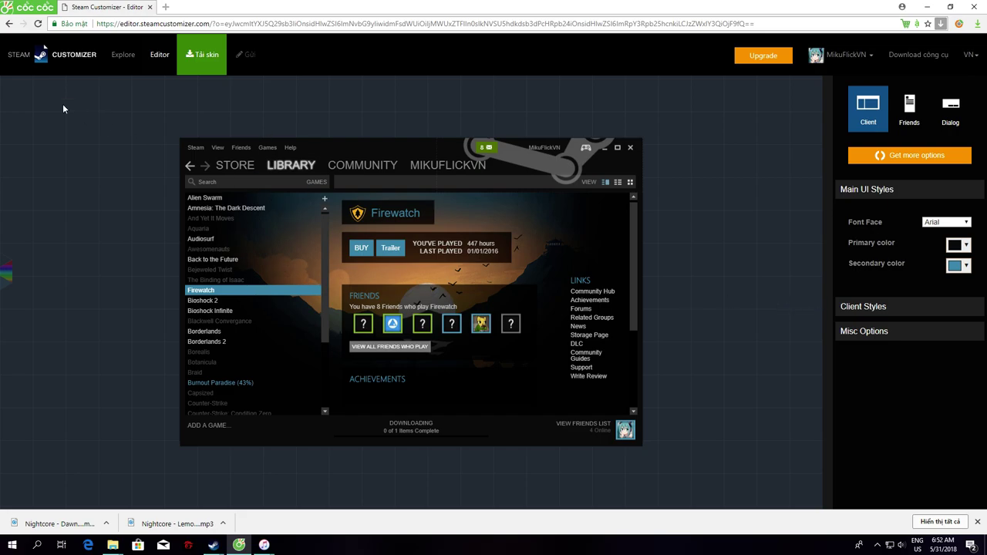
click(9, 24)
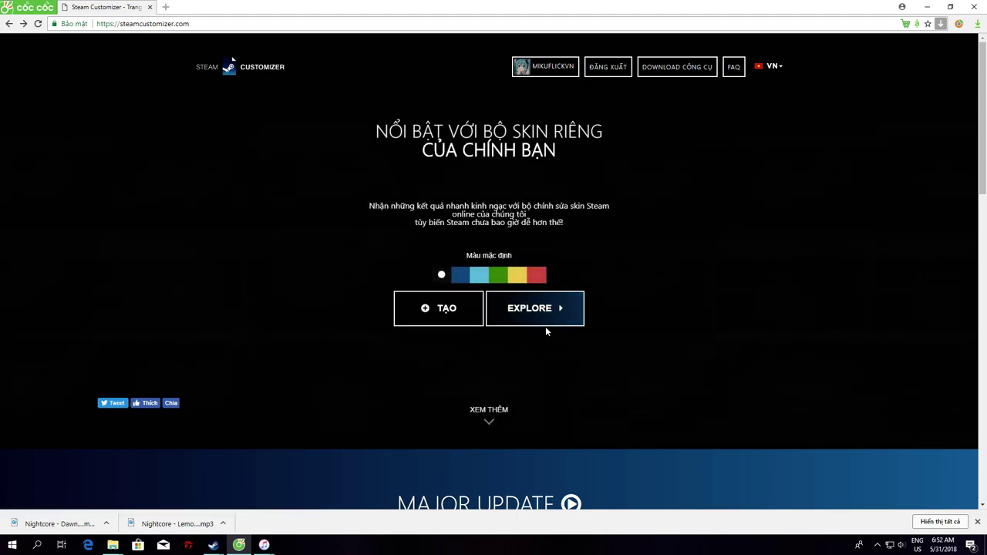
- Browse the featured community skins on Steam Customizer and open the page of the Dawn skin
click(545, 328)
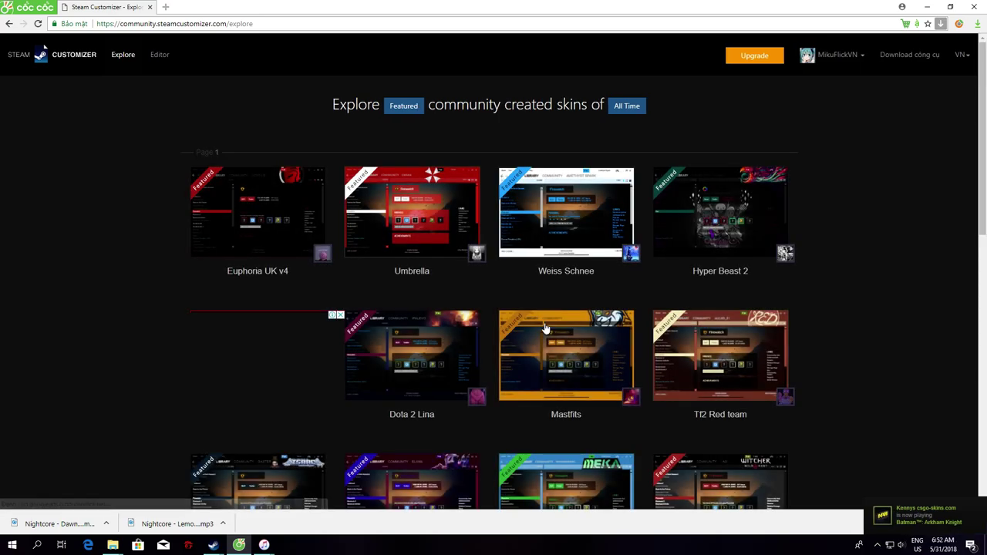
scroll(545, 328, down, 2)
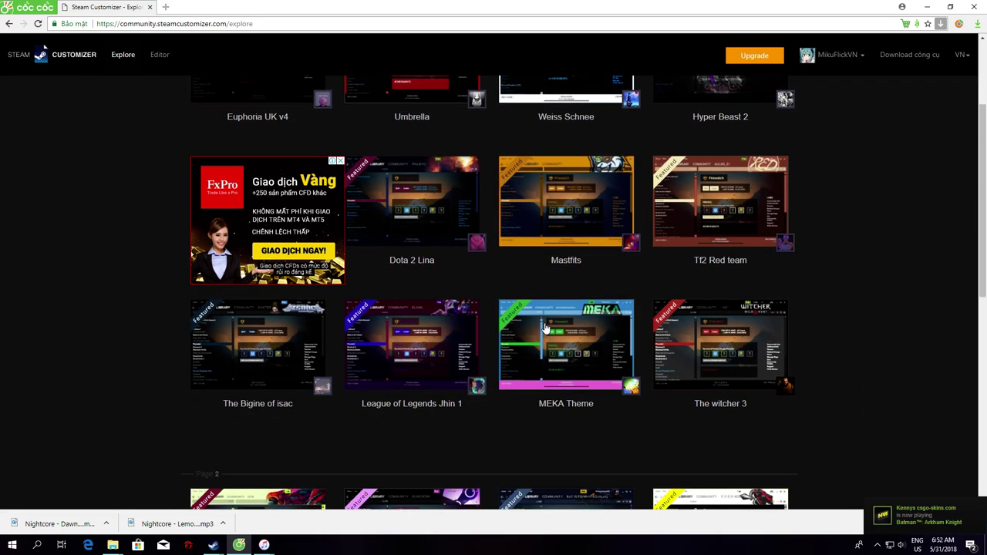
scroll(545, 328, down, 5)
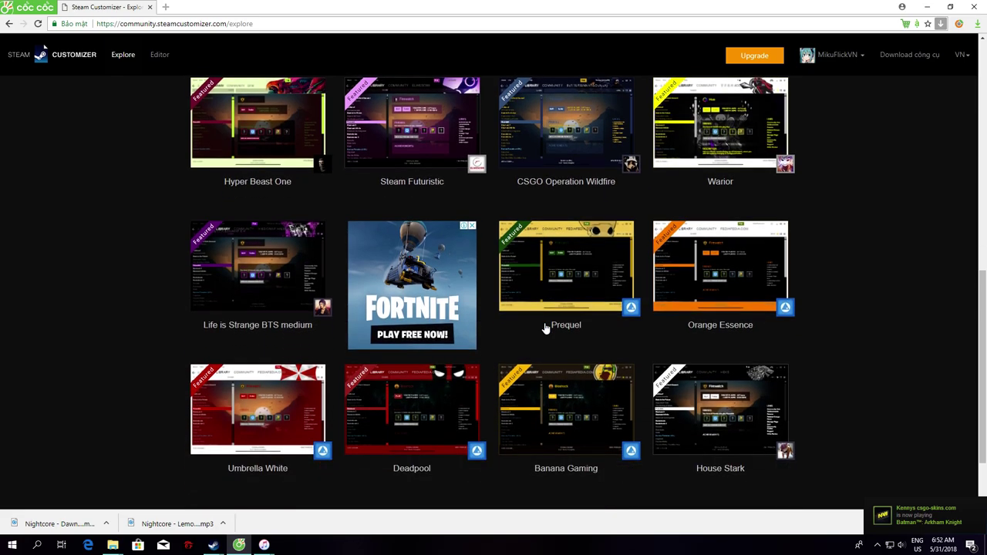
scroll(545, 327, down, 2)
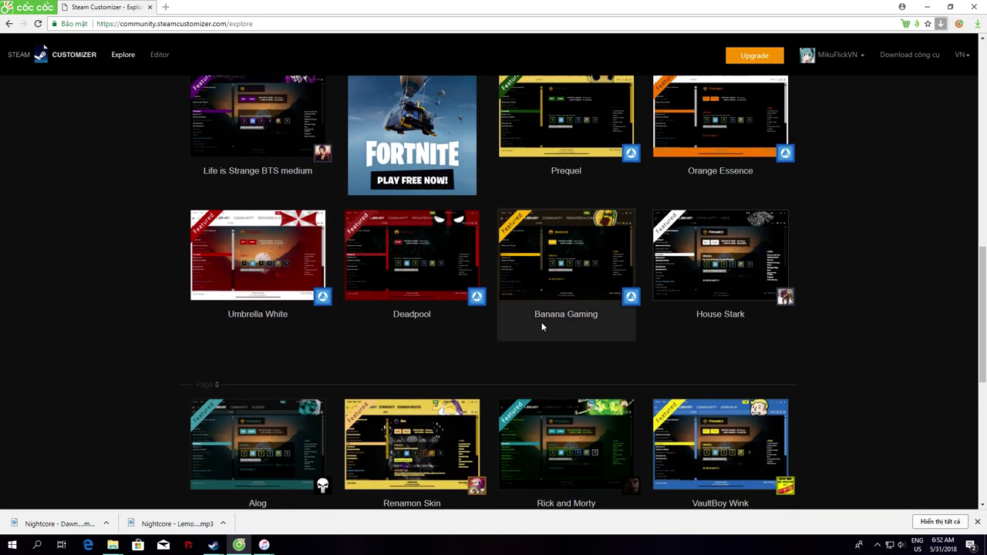
scroll(541, 322, down, 5)
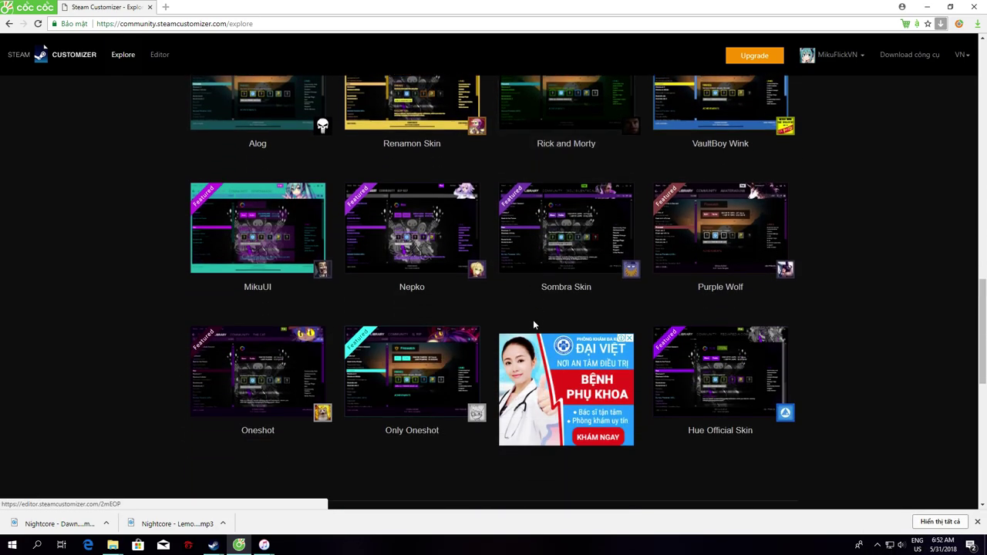
scroll(533, 325, down, 4)
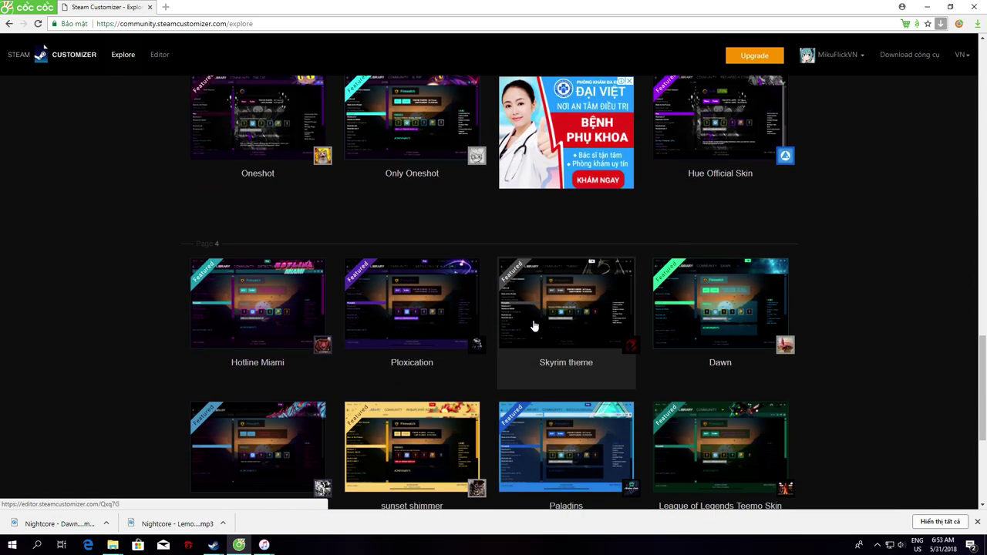
scroll(533, 324, down, 2)
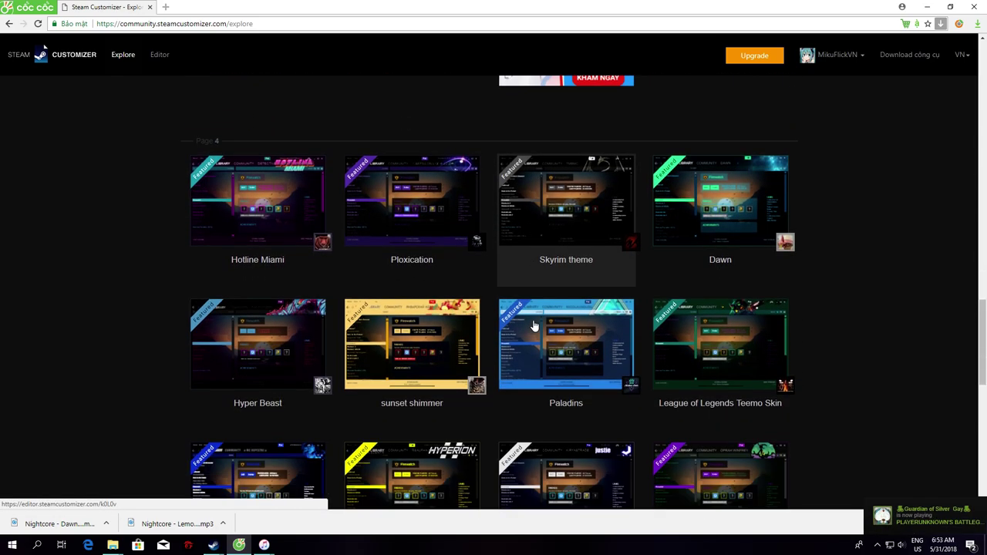
scroll(532, 324, down, 3)
scroll(530, 325, down, 3)
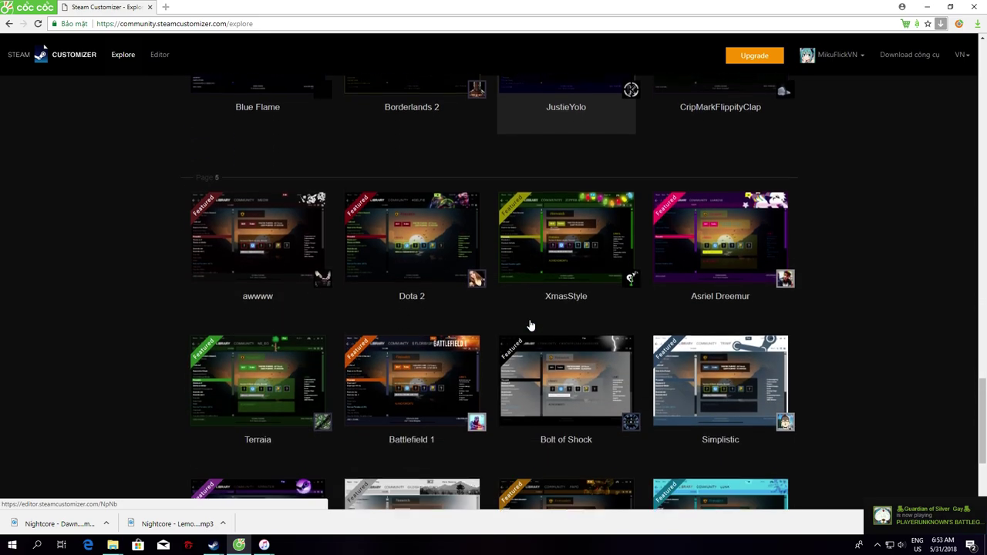
scroll(530, 325, up, 4)
scroll(530, 324, up, 2)
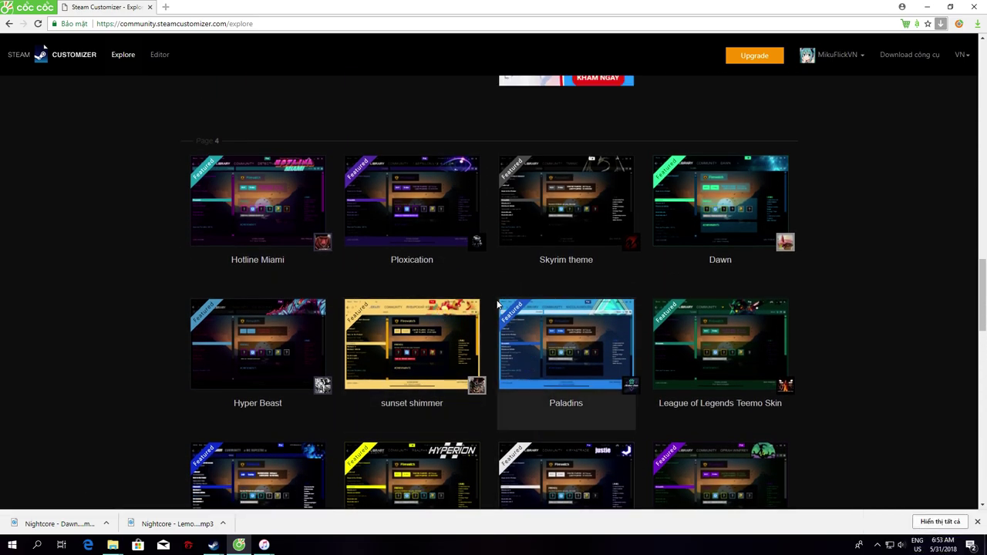
click(715, 220)
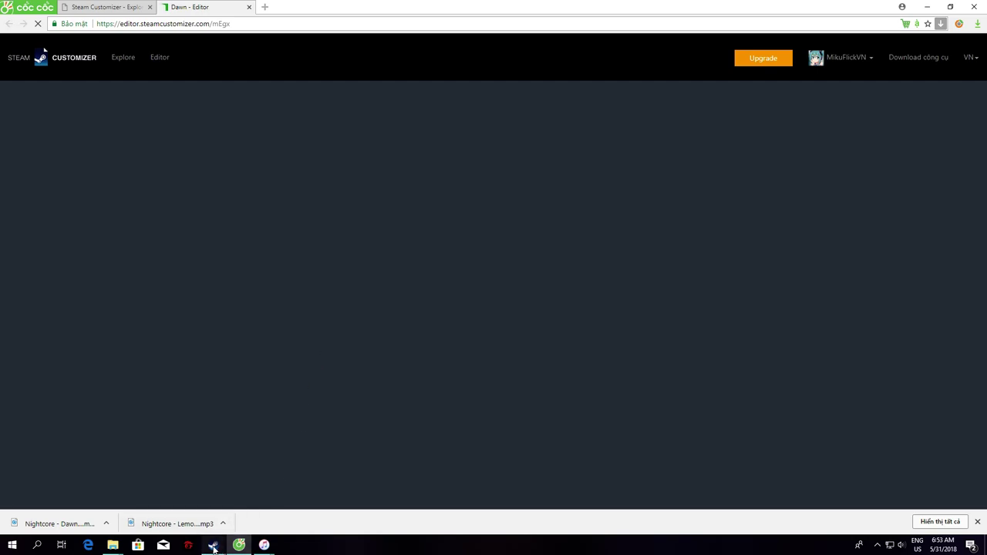
- Bring up the open File Explorer window and close it
mouse_move(113, 544)
click(111, 466)
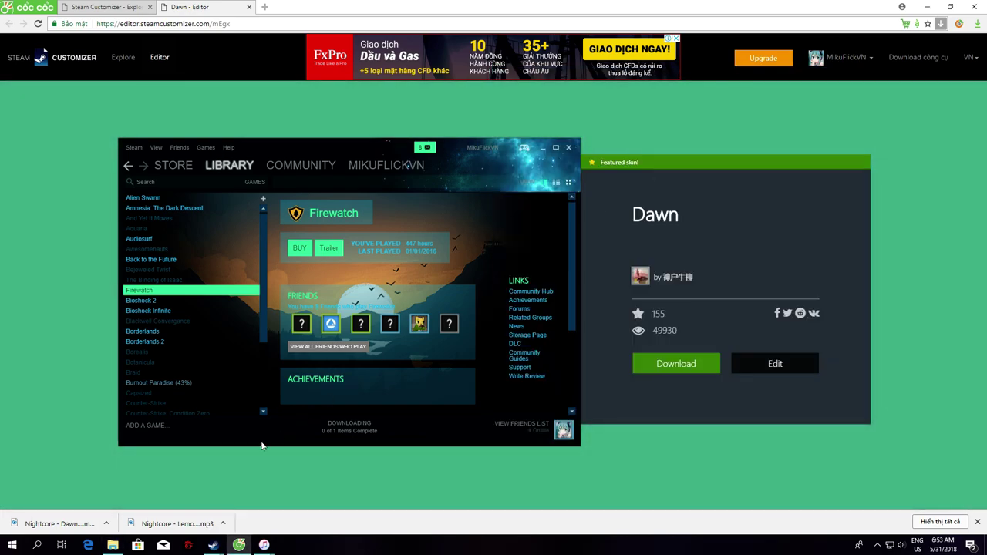
click(112, 543)
click(904, 115)
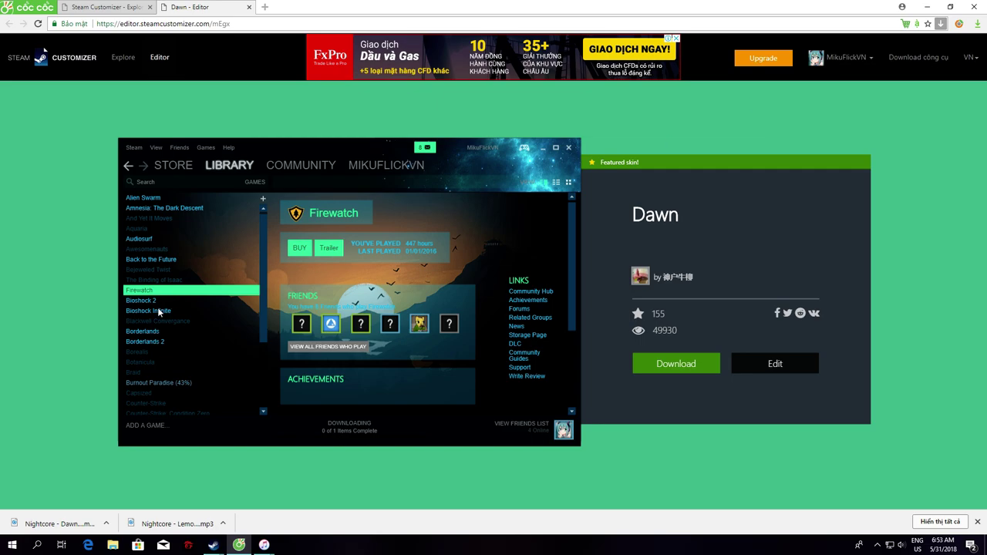
- Download the Steam Customizer tool 1.0 installer from the site's tool page and close that page
click(934, 66)
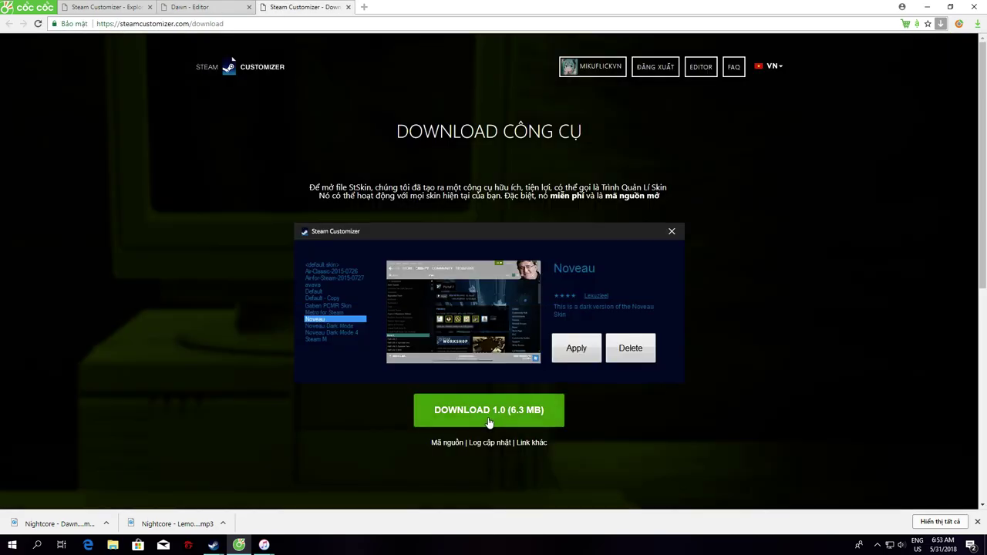
click(489, 416)
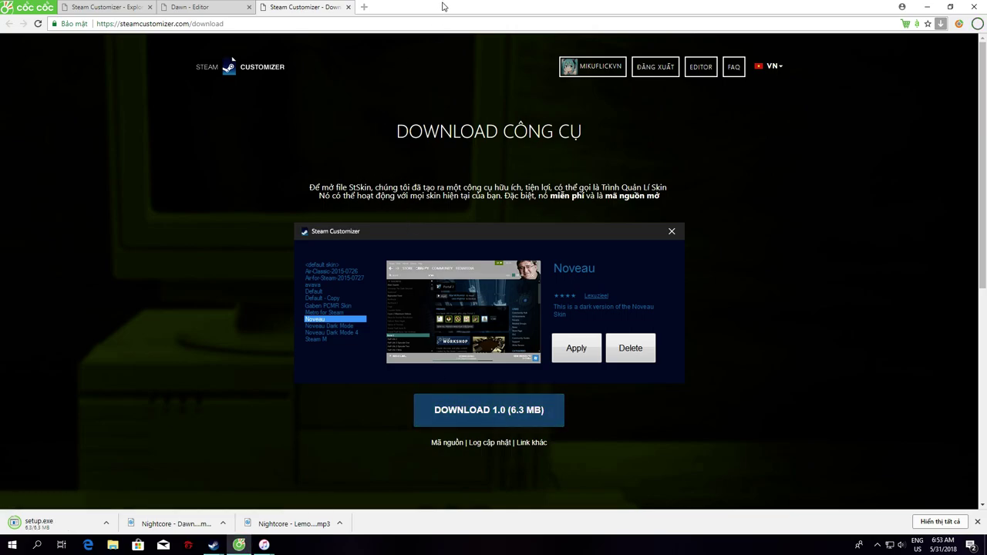
click(349, 7)
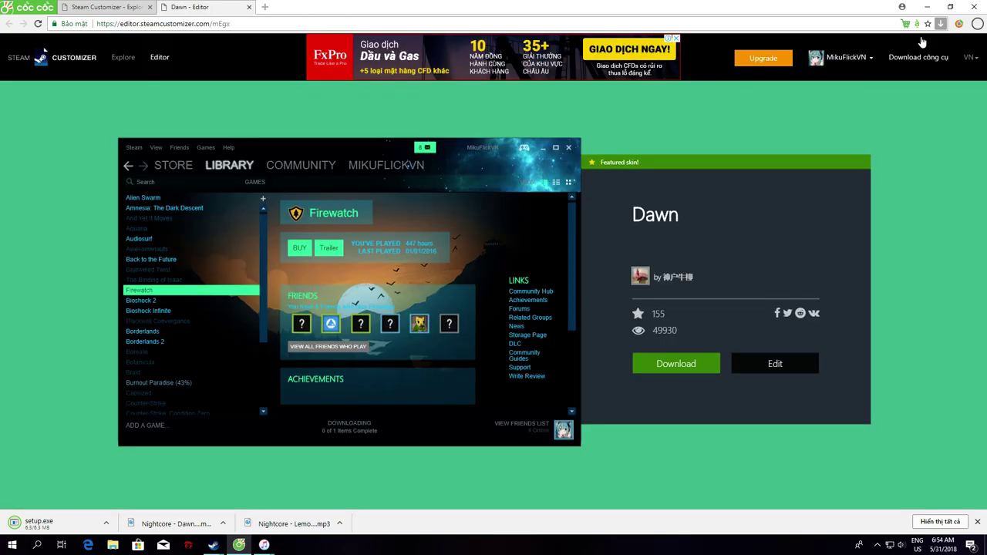
- Minimize the browser and create a folder named "skin steam" on Local Disk (E:) in File Explorer
click(927, 6)
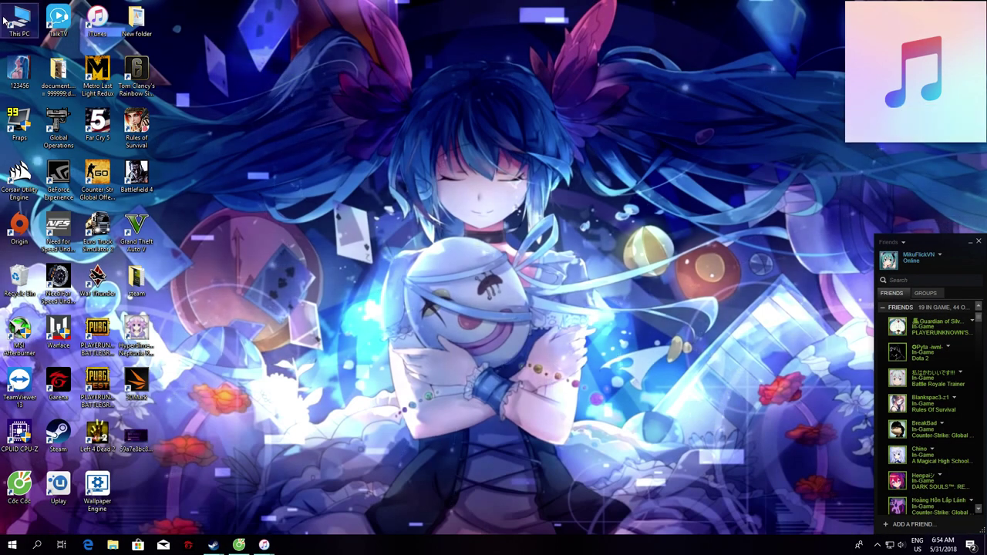
key(super+e)
double_click(675, 414)
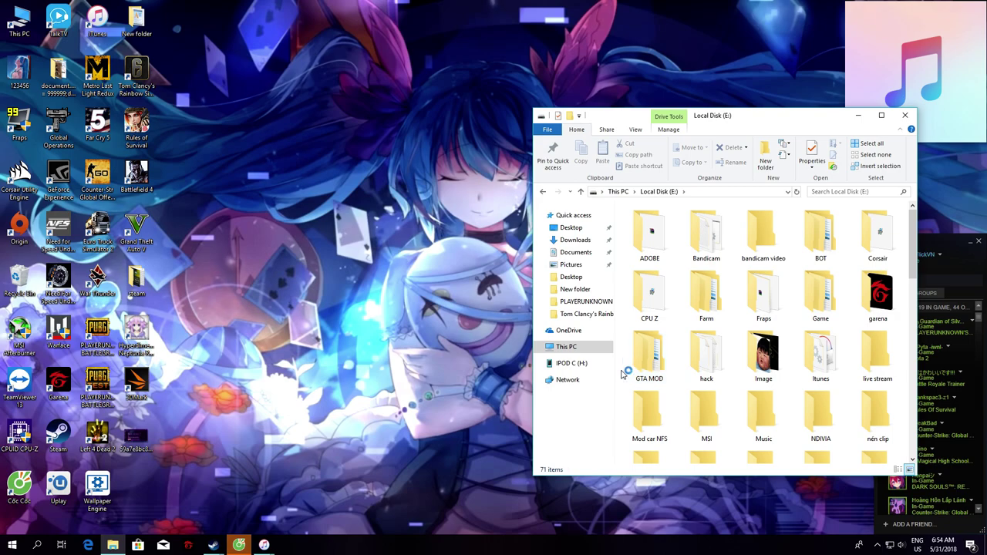
right_click(623, 373)
mouse_move(658, 501)
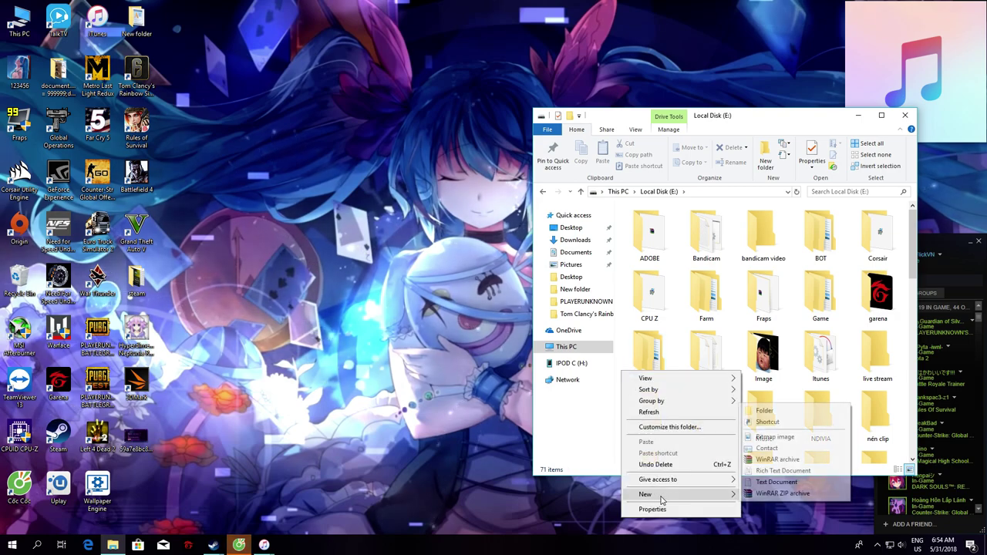
click(787, 411)
text(skin )
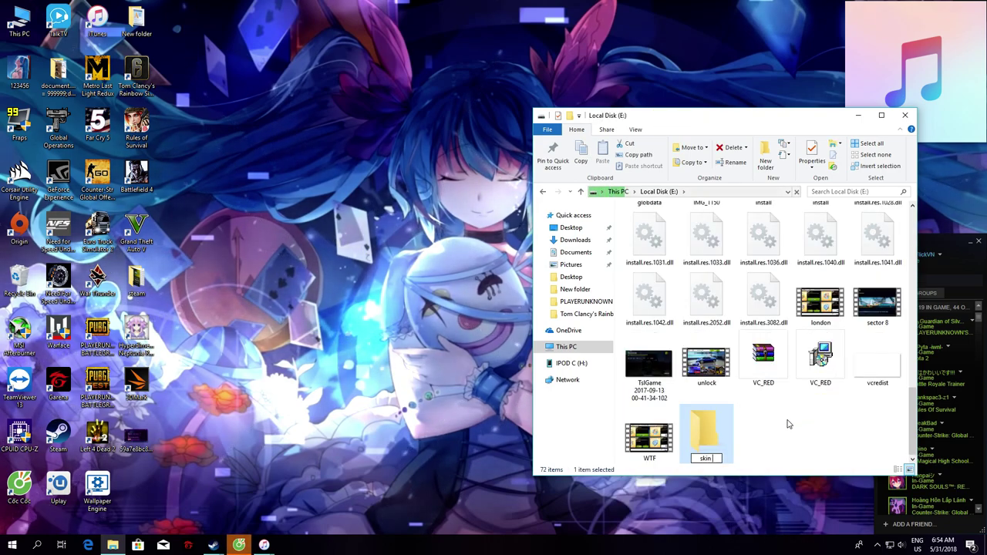
text(steam)
key(Return)
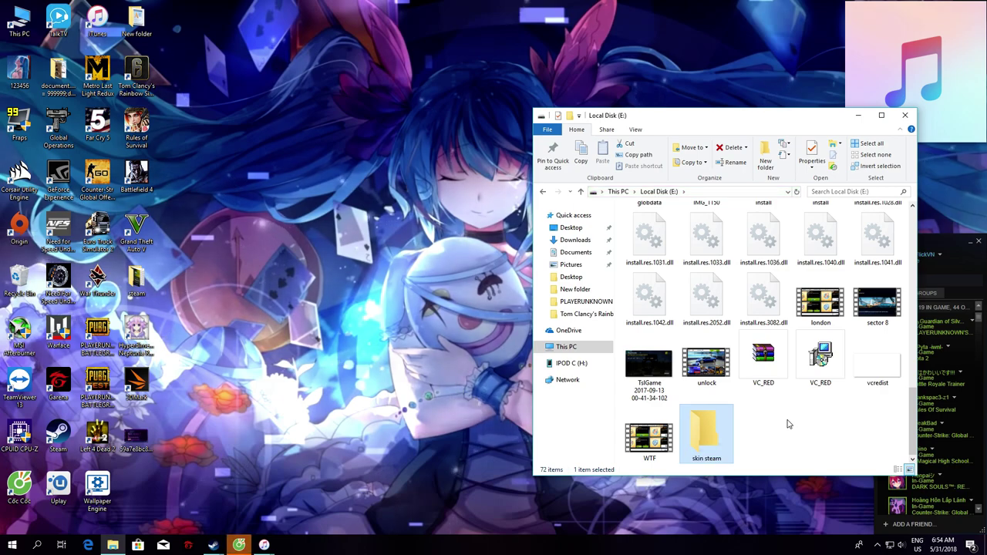
- Move the setup file from Downloads into the "skin steam" folder on Local Disk (E:)
click(570, 240)
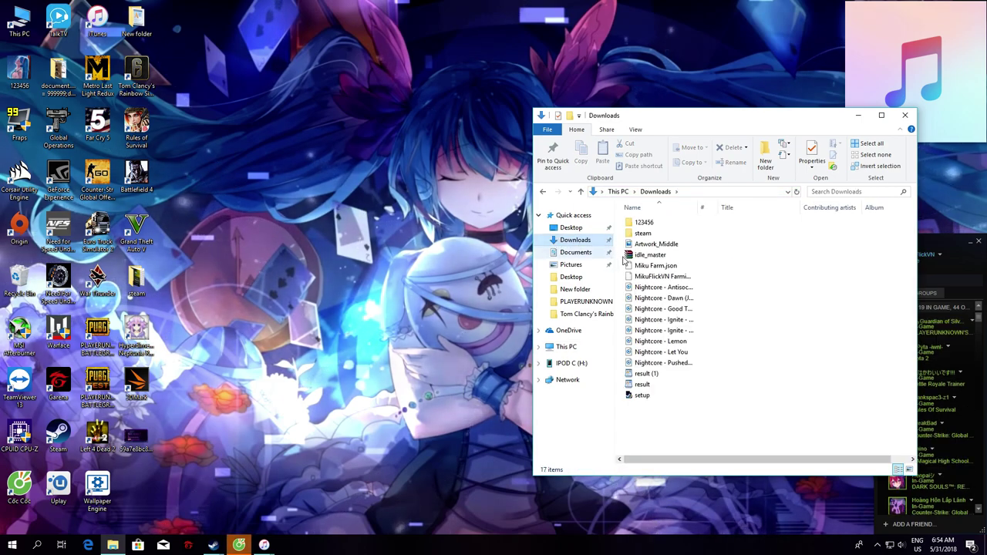
right_click(654, 396)
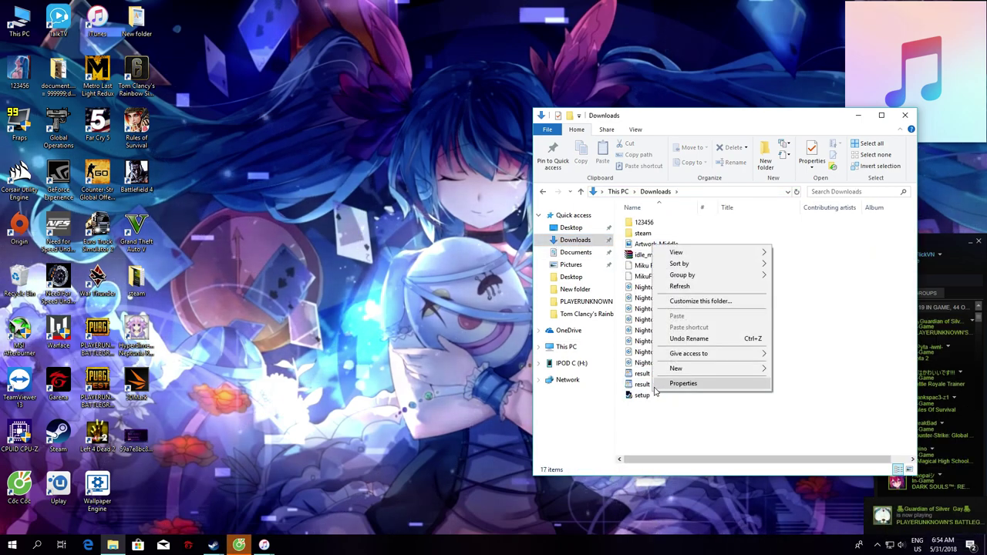
right_click(643, 395)
click(667, 334)
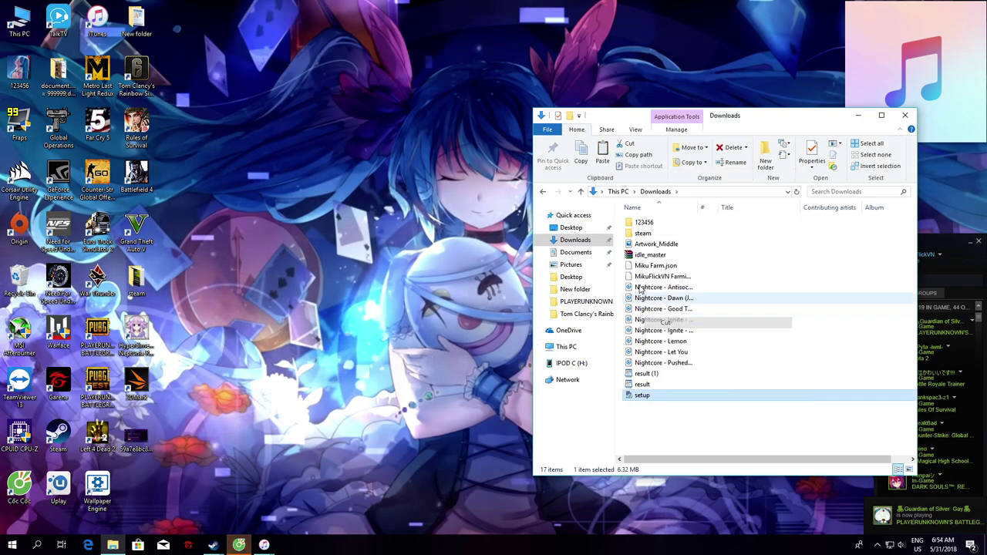
click(541, 192)
double_click(801, 418)
right_click(711, 292)
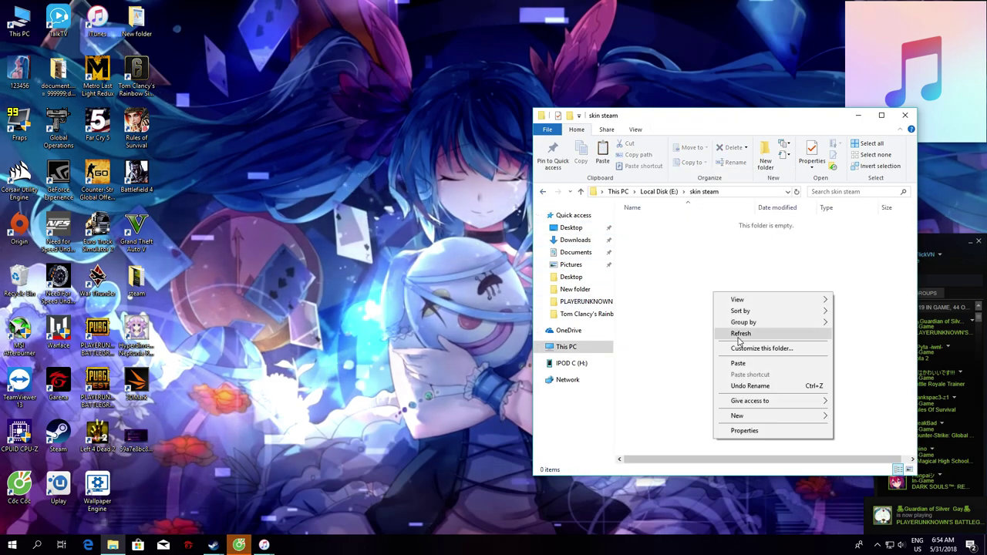
click(732, 364)
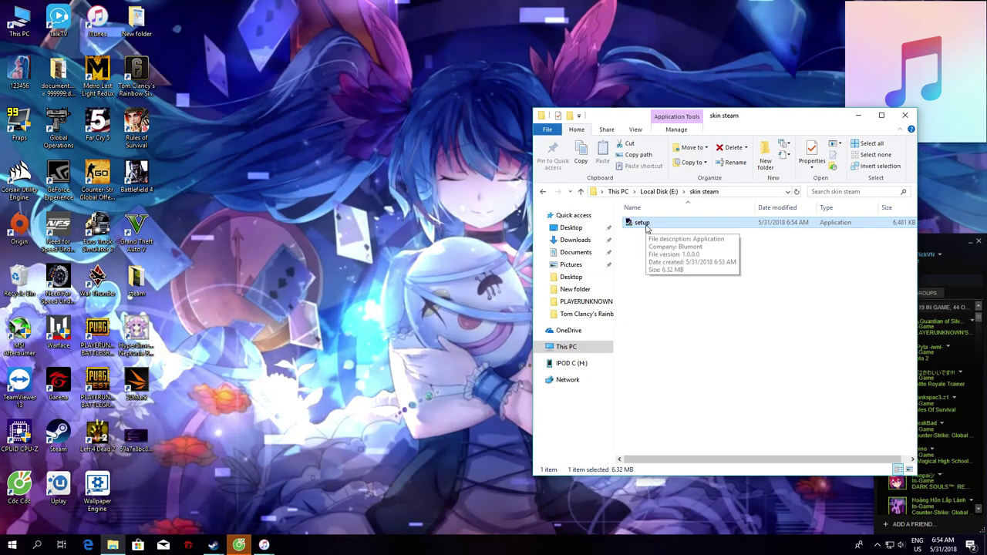
- Run the setup file, allow it to make changes, and install Steam Customizer with a desktop shortcut
double_click(644, 223)
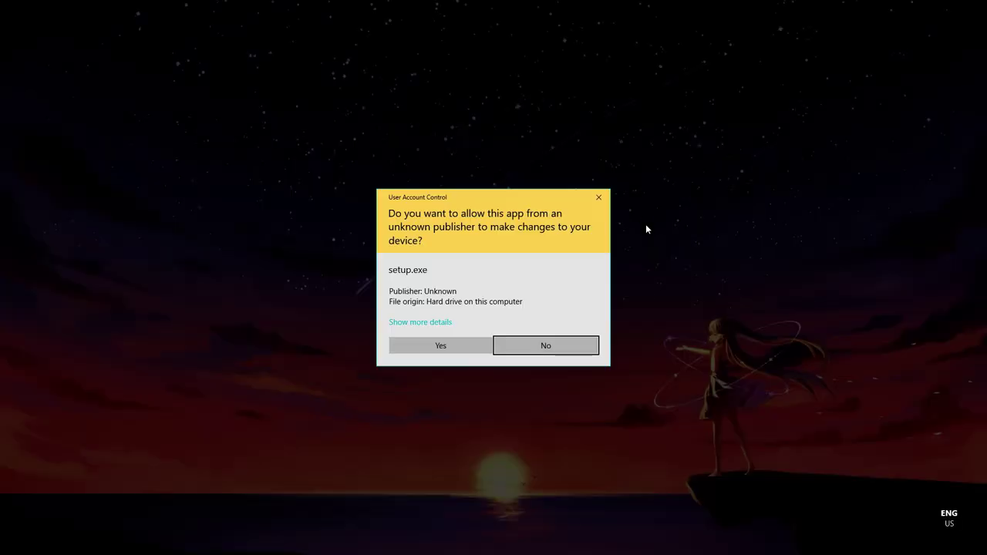
click(447, 345)
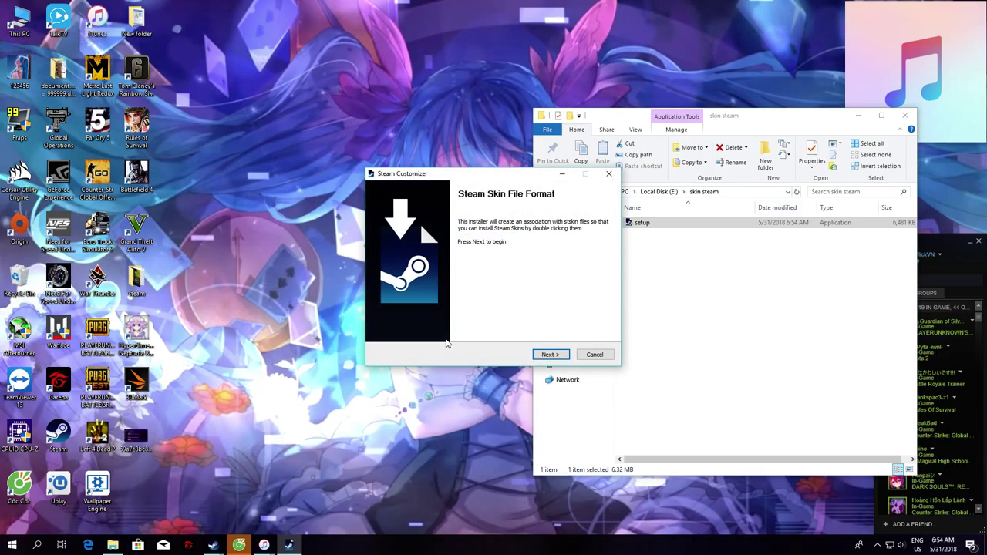
click(549, 353)
click(550, 354)
click(550, 353)
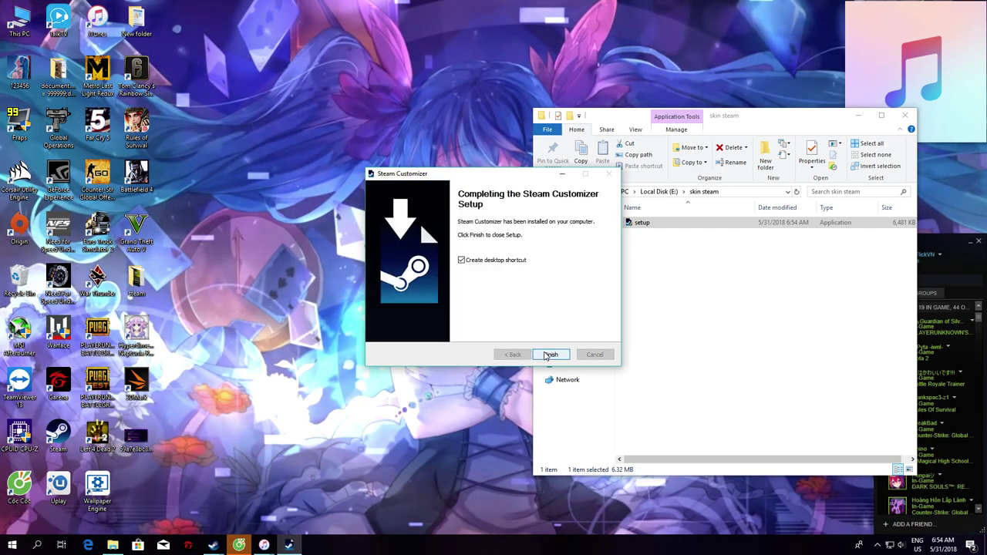
click(551, 353)
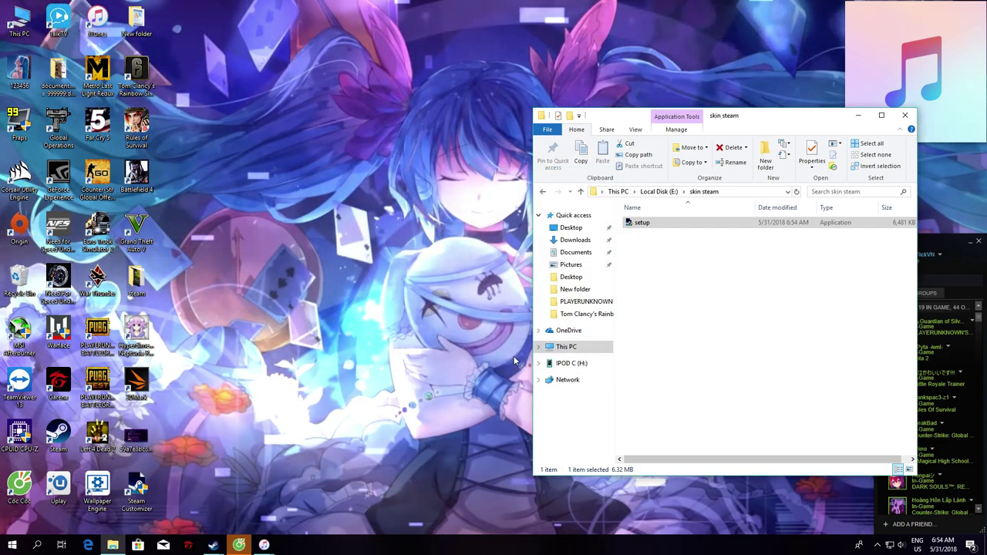
- Switch to the Cốc Cốc browser, download the Dawn skin from its page and minimize the browser
click(238, 545)
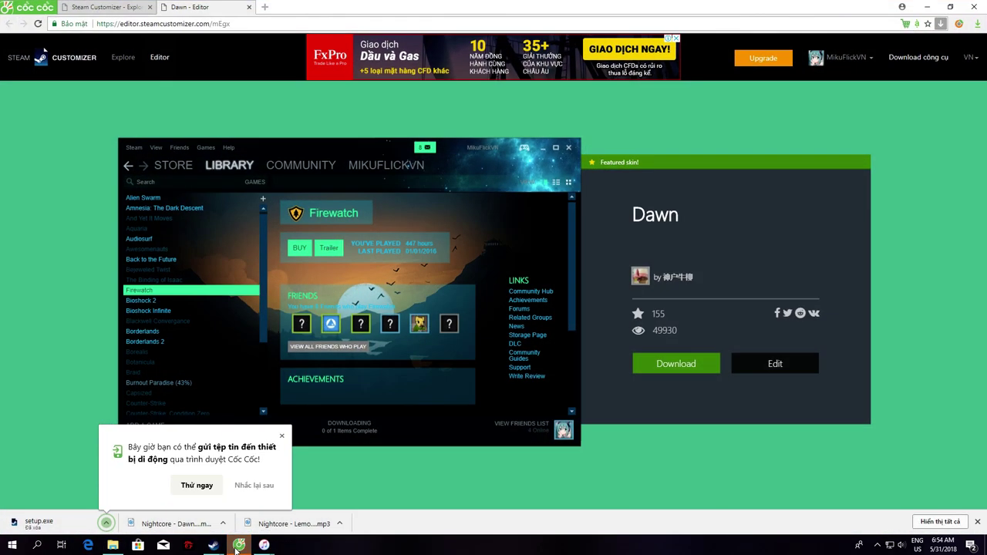
click(281, 437)
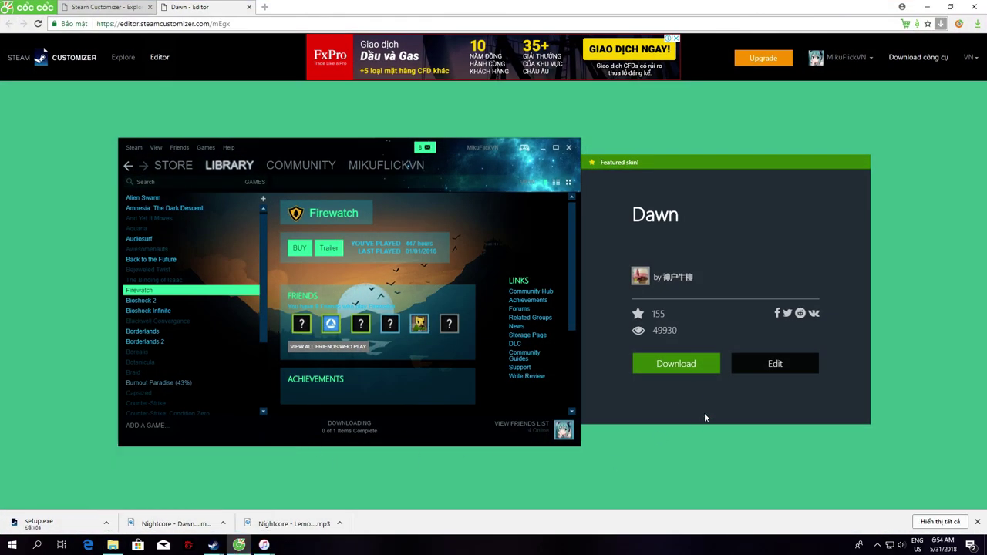
click(701, 372)
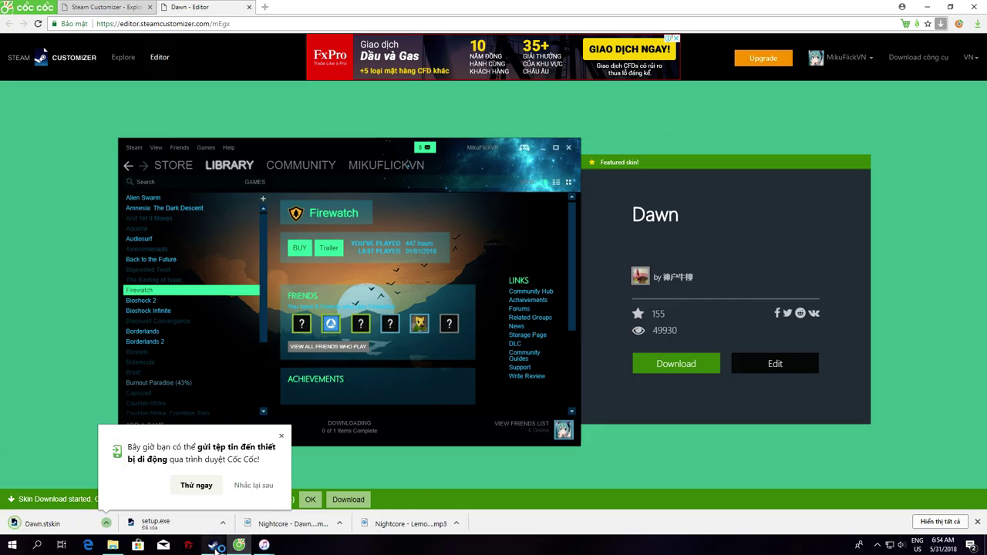
click(929, 7)
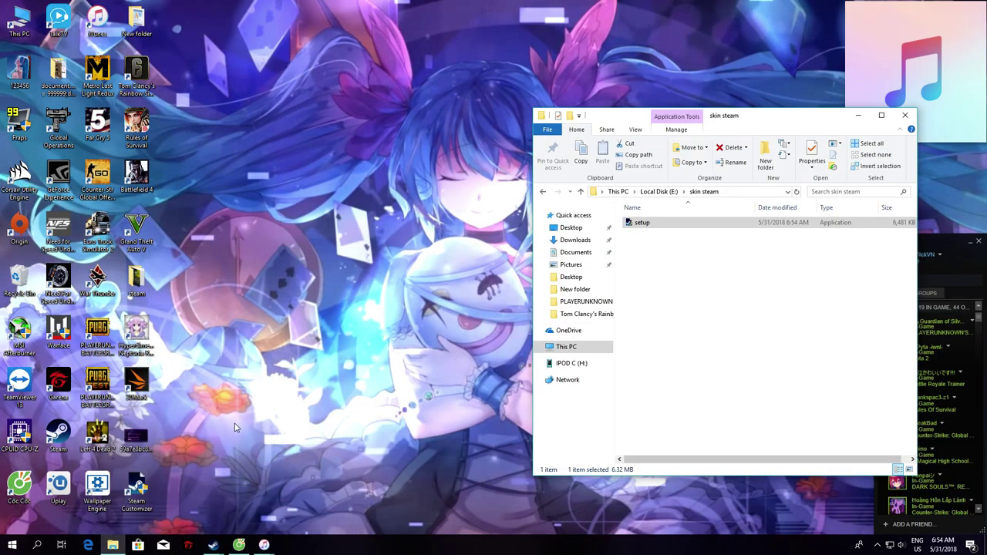
- Launch Steam Customizer with permission to make changes, accept its no-skins notice and close the website window it opens
key(Return)
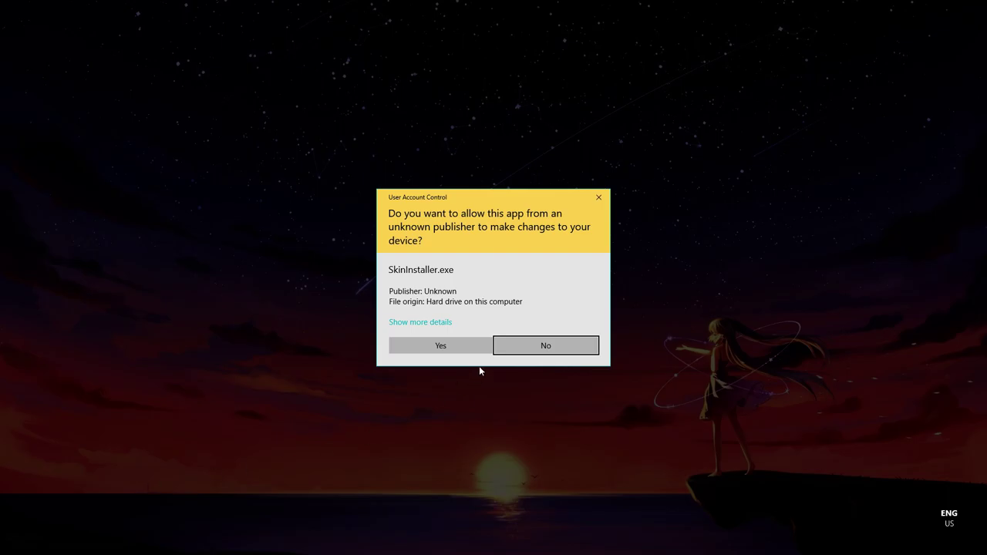
click(477, 347)
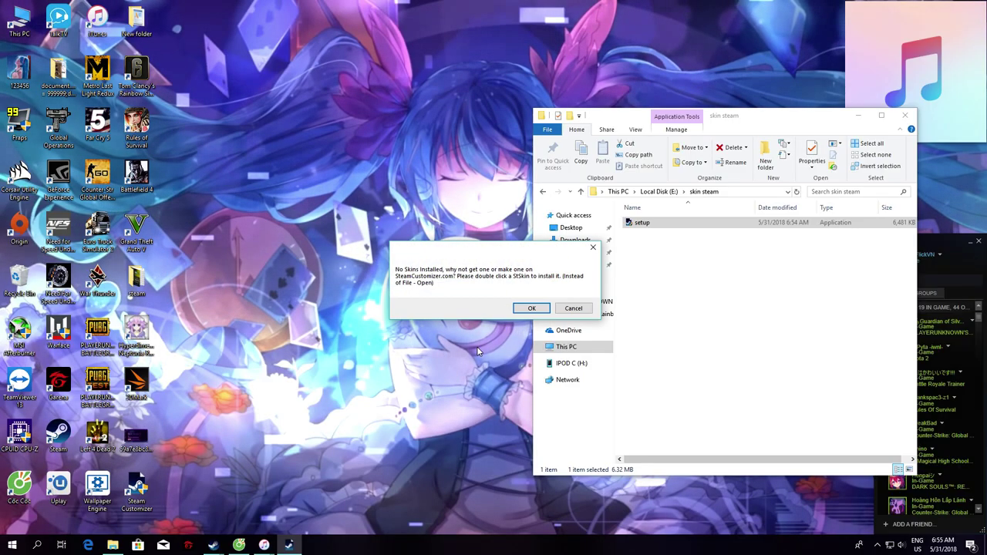
click(531, 307)
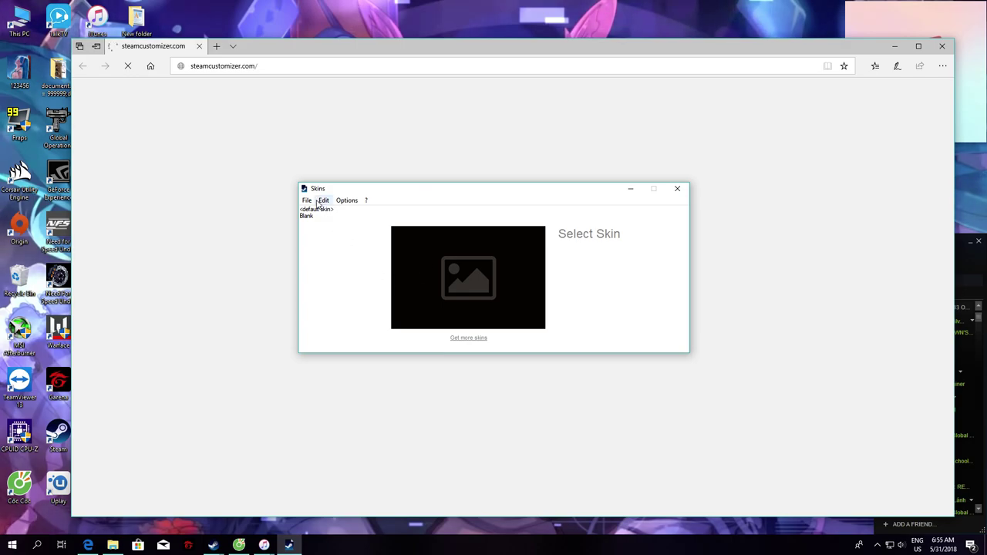
click(942, 46)
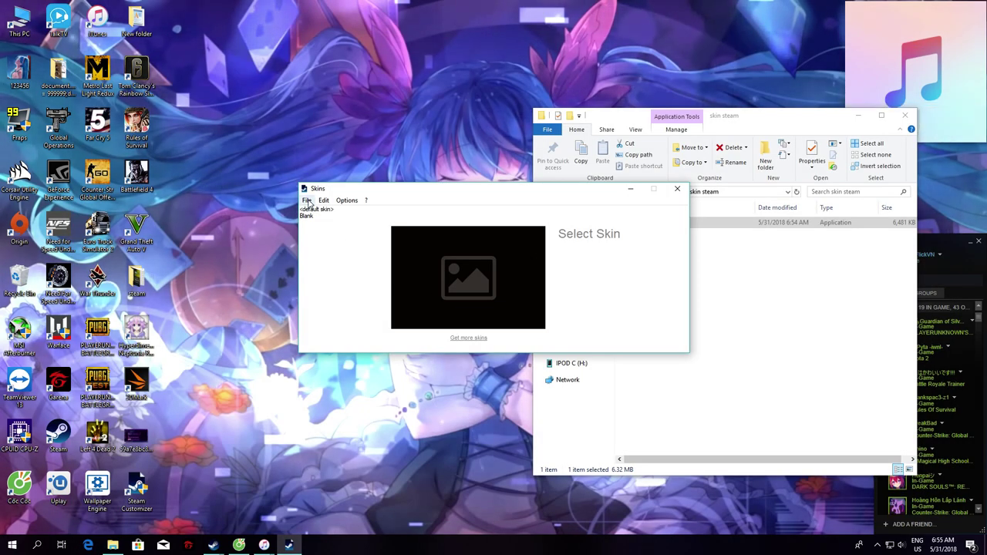
click(307, 201)
click(313, 217)
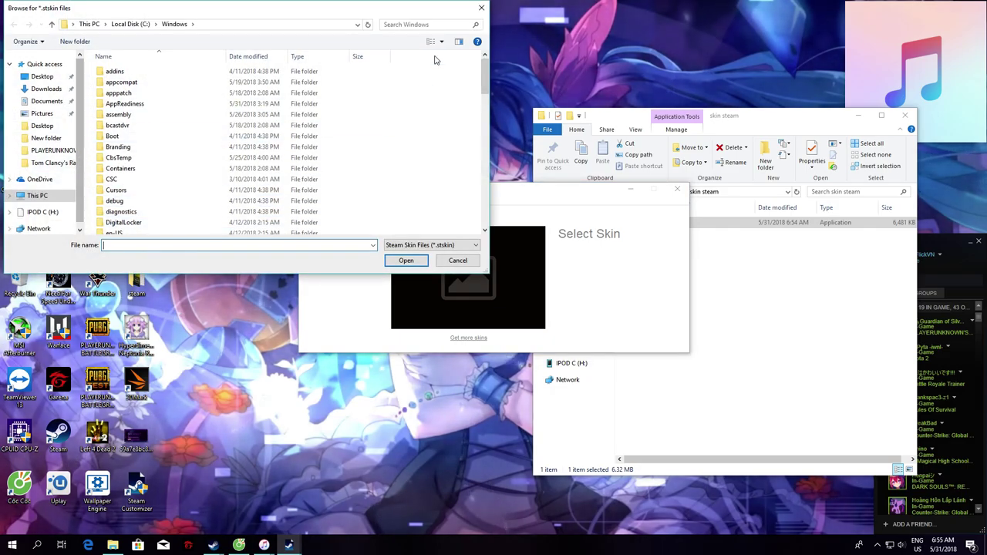
click(481, 8)
- Open Downloads in a second File Explorer window and copy the Dawn skin file into the "skin steam" folder
double_click(22, 27)
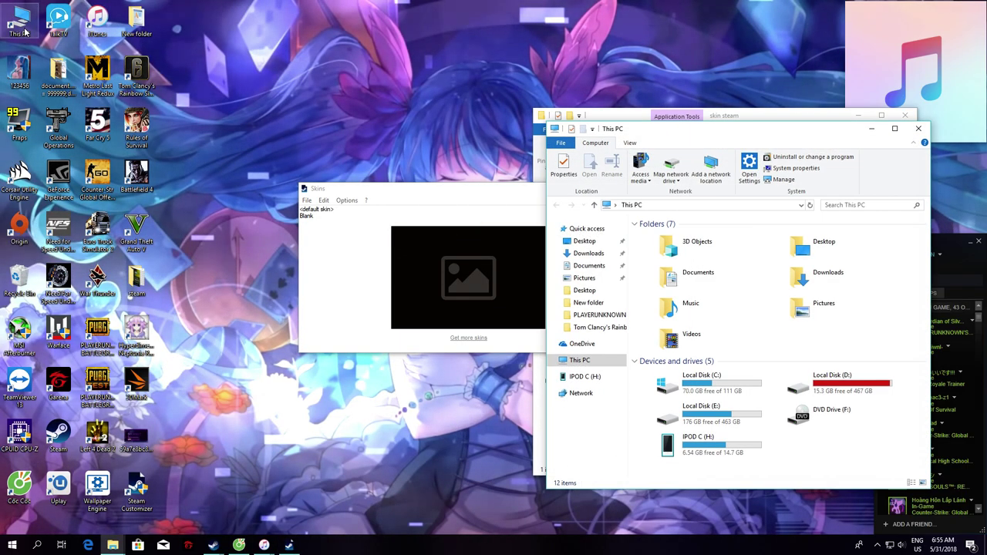
drag(727, 130, 296, 95)
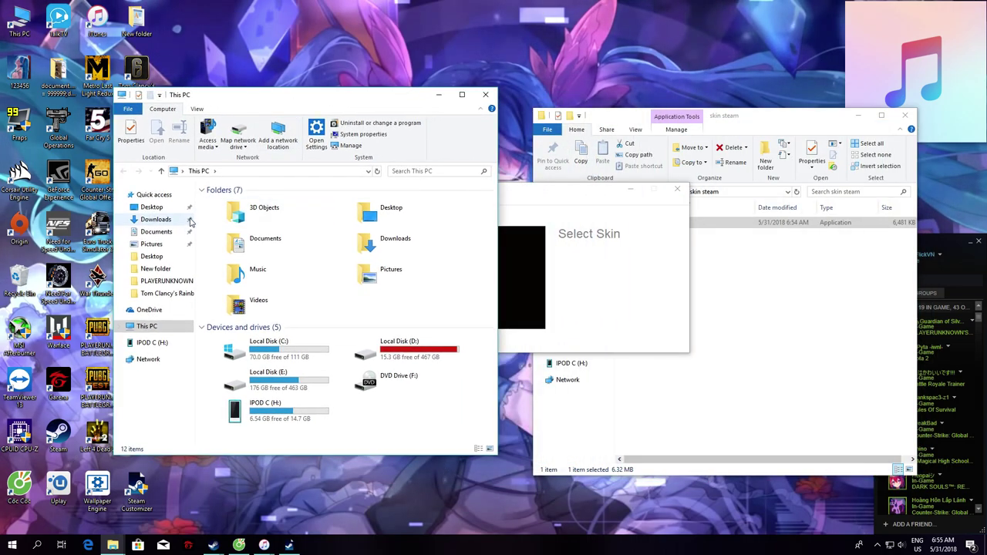
click(191, 220)
drag(222, 233, 759, 309)
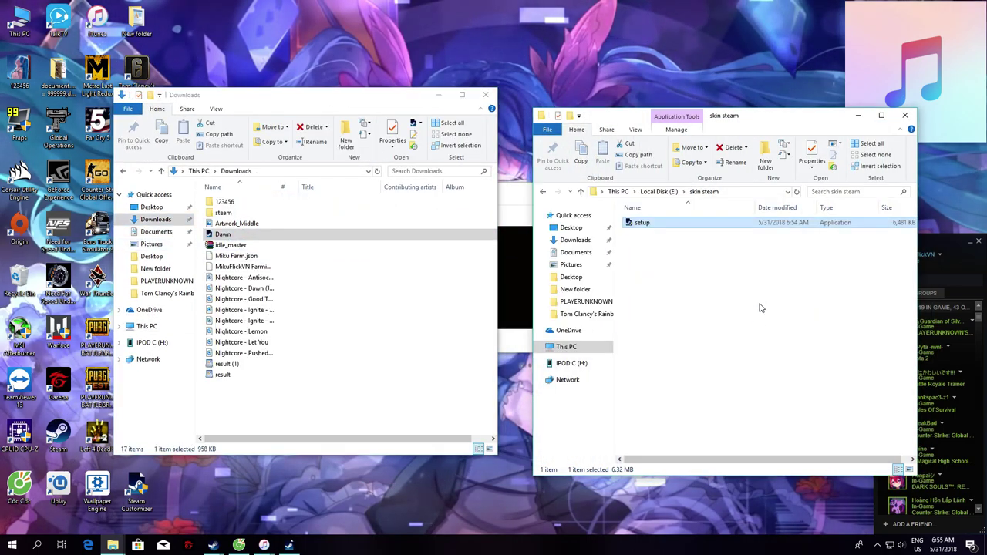
- Create a folder named "skin" inside "skin steam", move the Dawn file into it and close the Downloads window
right_click(634, 306)
mouse_move(678, 429)
click(783, 433)
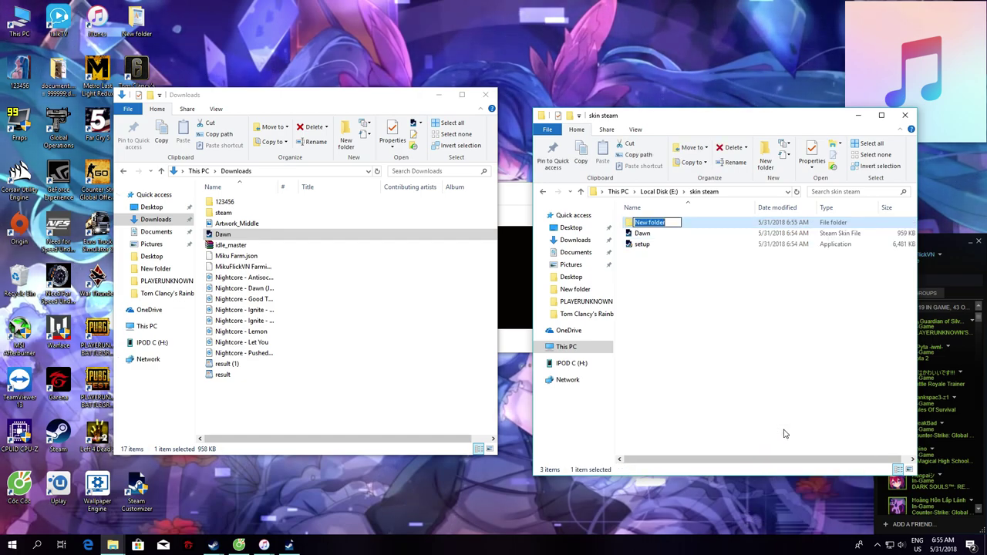
text(skin)
key(Return)
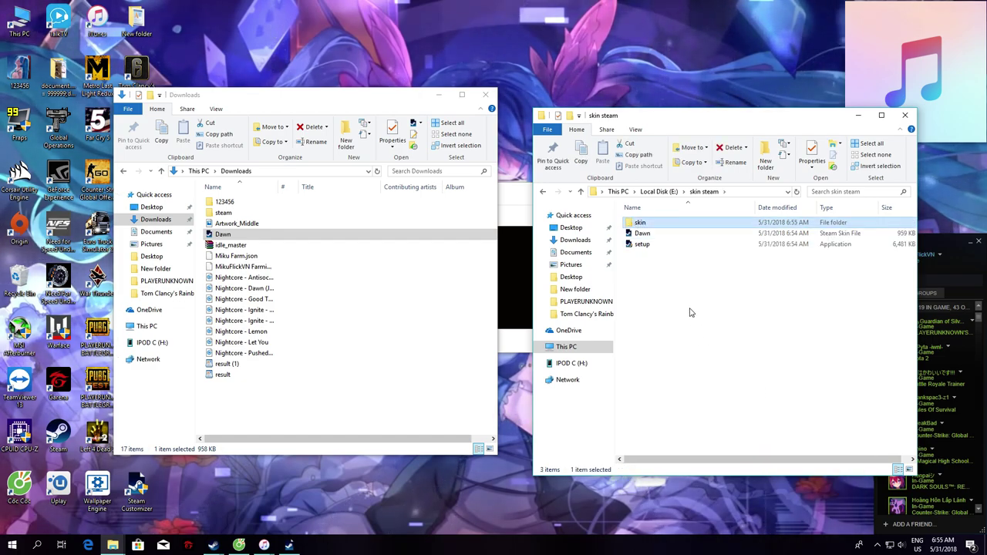
drag(640, 234, 646, 229)
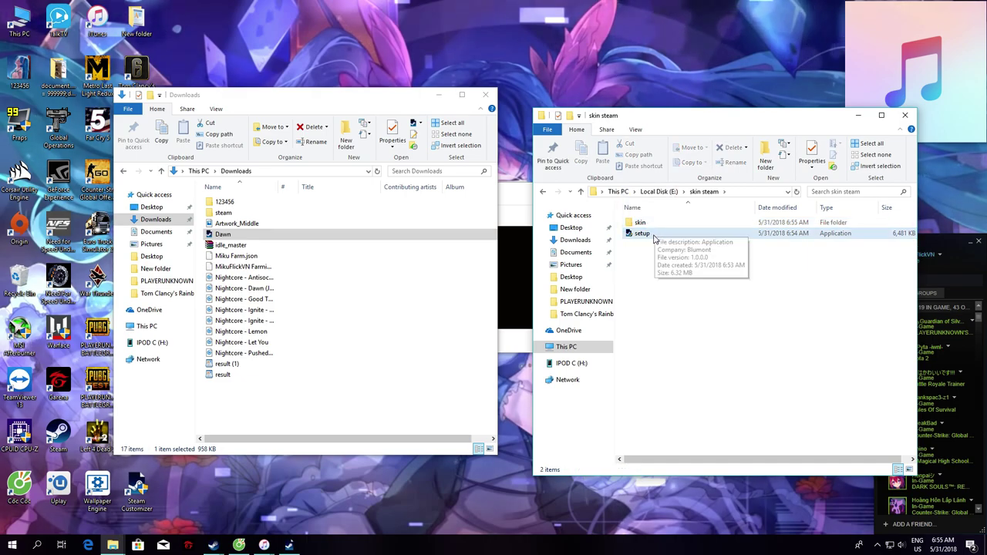
click(484, 94)
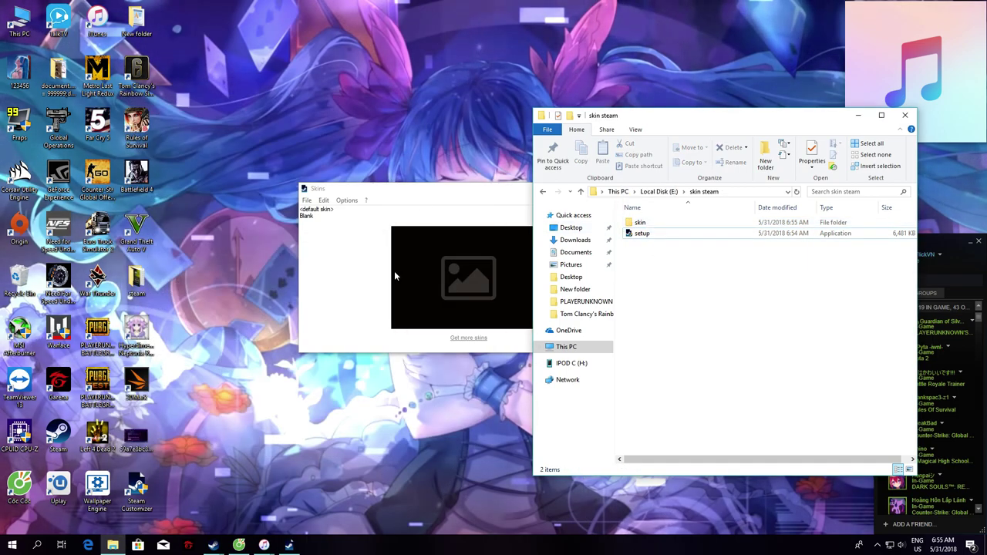
- Try to open a skin file from the Skins window and dismiss the error
click(307, 200)
click(318, 213)
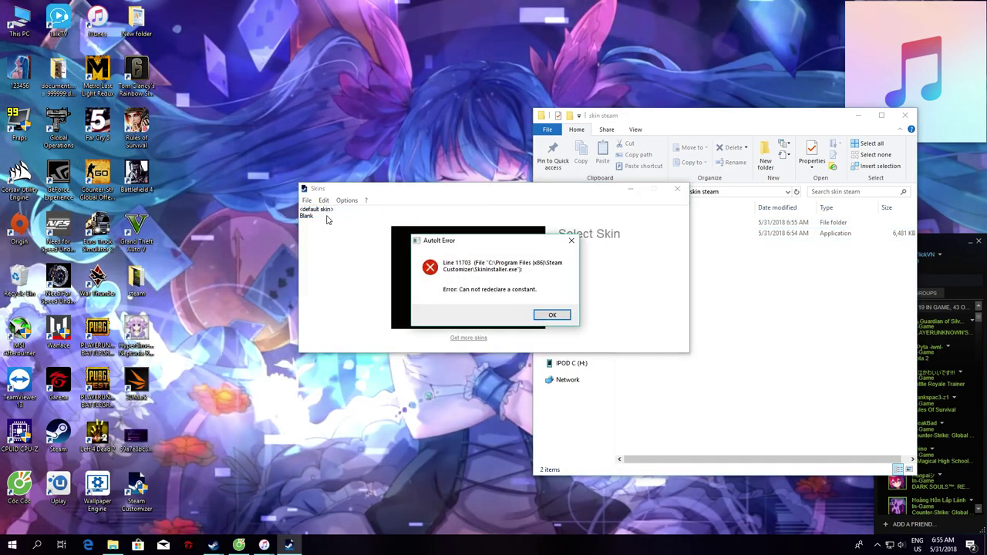
click(541, 318)
- Relaunch Steam Customizer with permission to make changes and browse for a skin file on Local Disk (E:)
double_click(150, 485)
click(453, 346)
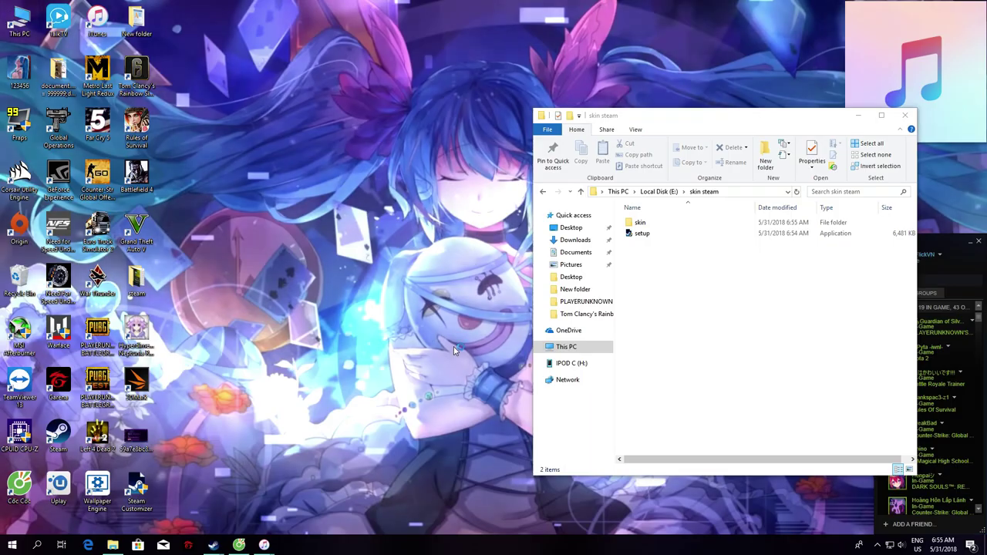
click(306, 201)
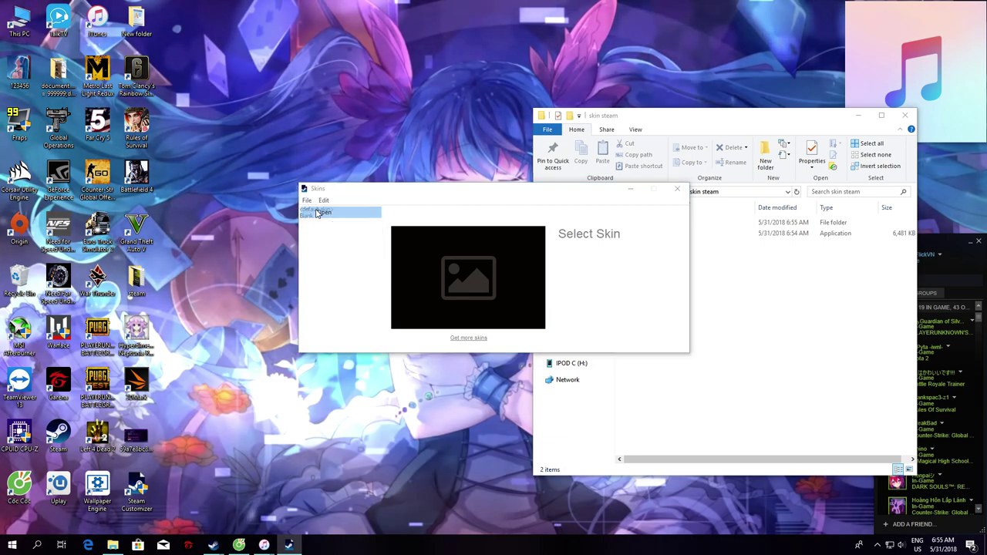
click(322, 212)
click(46, 197)
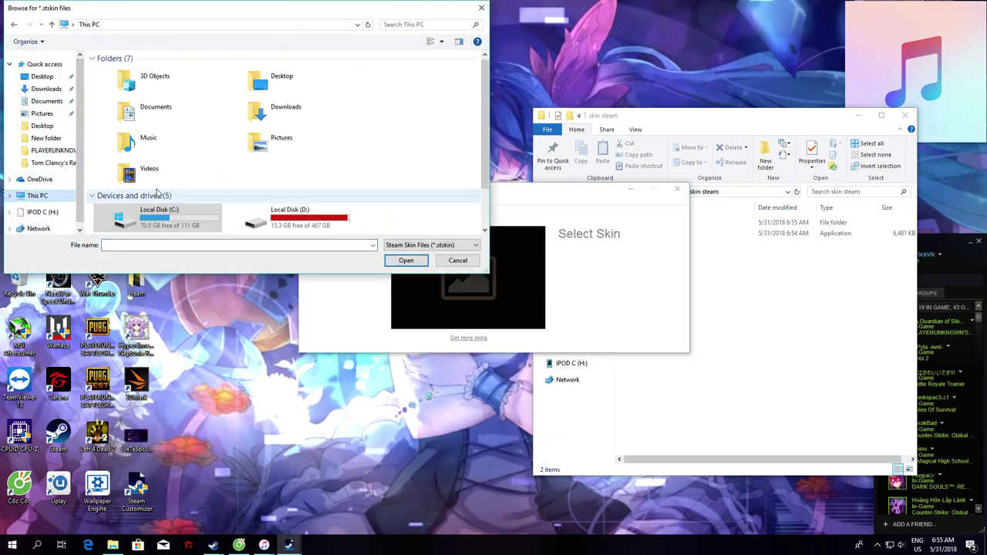
scroll(221, 185, down, 2)
double_click(195, 194)
scroll(194, 194, down, 4)
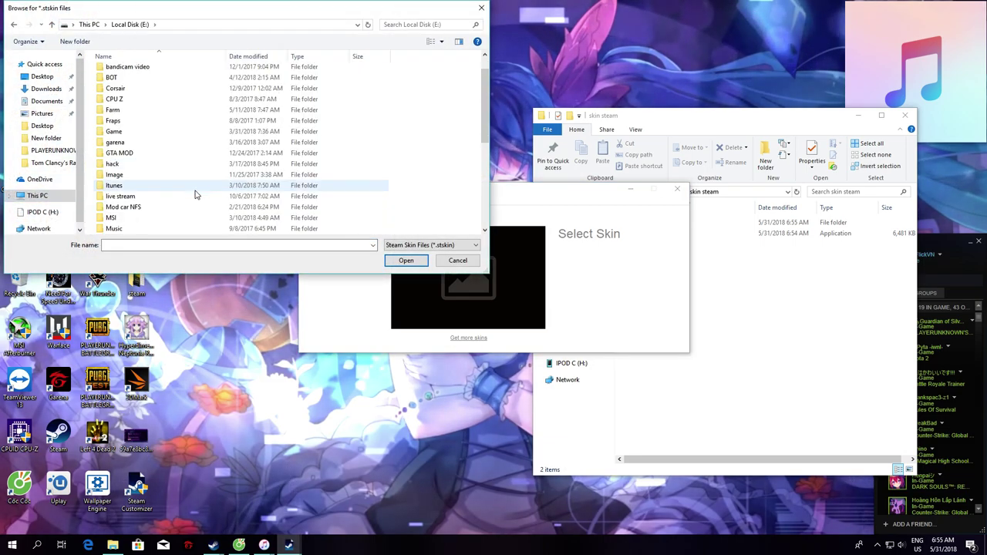
click(150, 171)
double_click(150, 169)
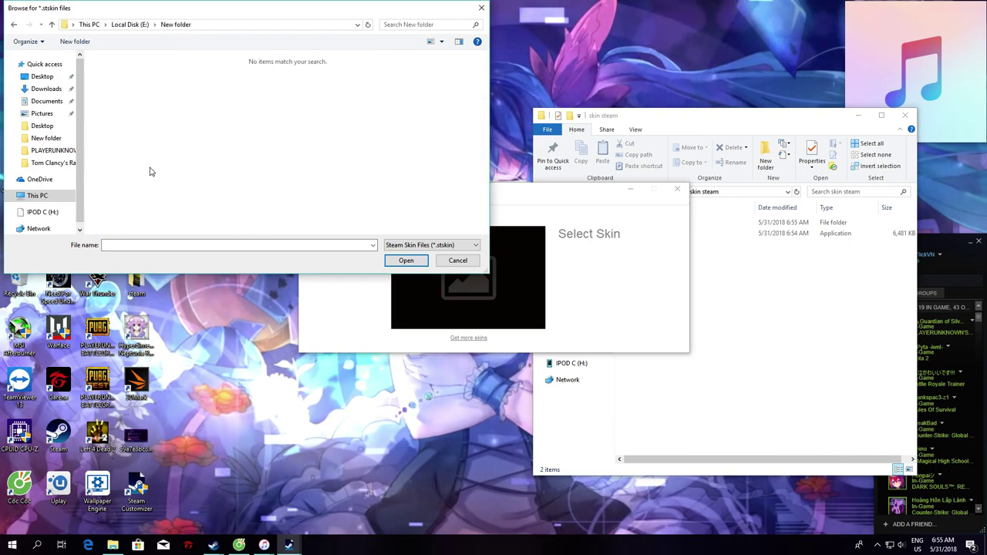
click(14, 25)
- Open Dawn.stskin from the "skin" folder inside "skin steam", confirm its installation and minimize the File Explorer window
scroll(141, 185, down, 3)
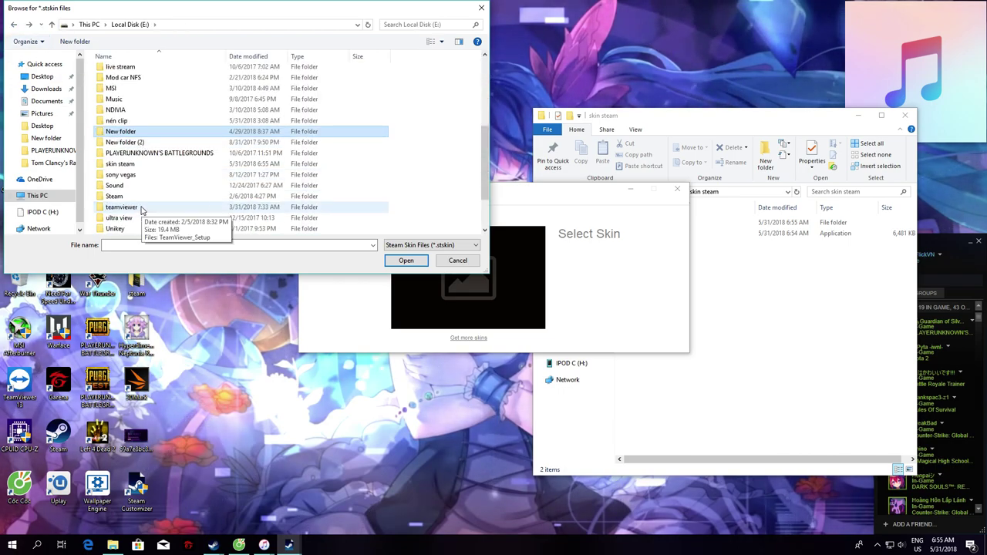
click(123, 166)
double_click(123, 165)
double_click(128, 69)
double_click(128, 69)
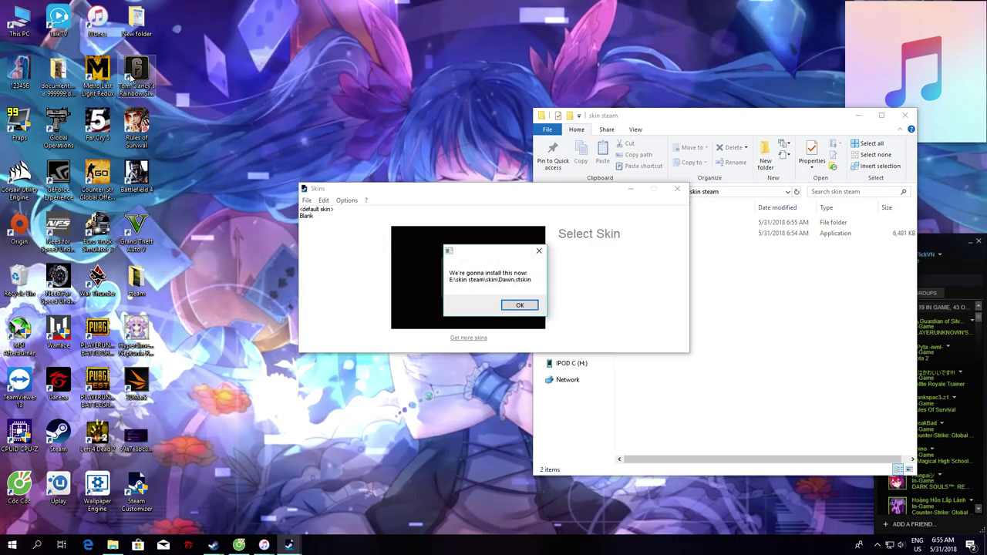
click(520, 304)
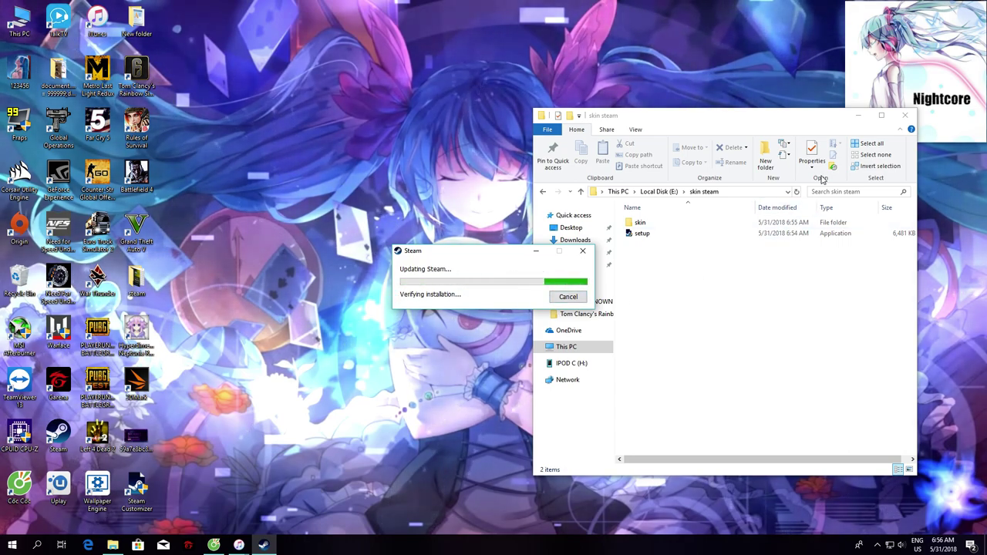
click(855, 117)
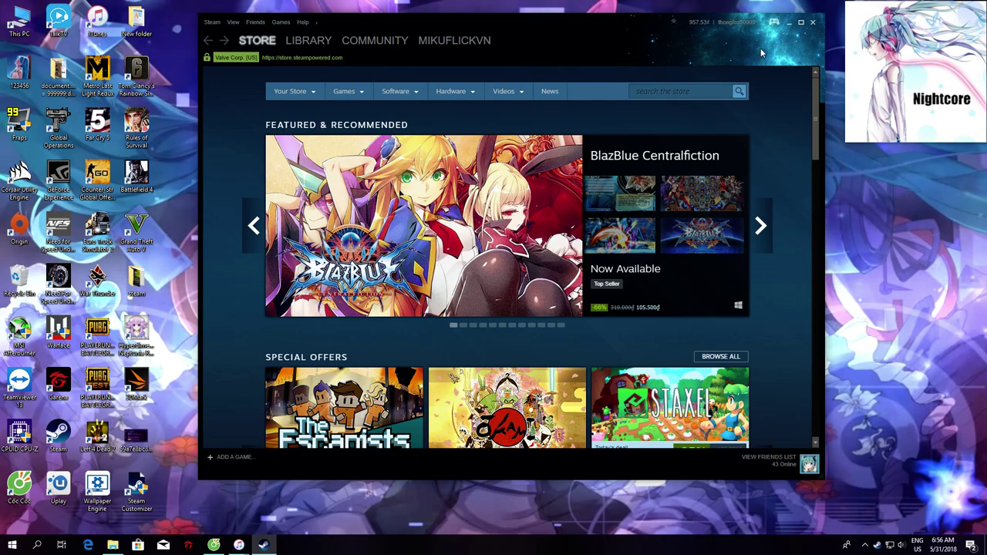
- Maximize the Steam window and look through the games list in the library with the new skin applied
click(801, 22)
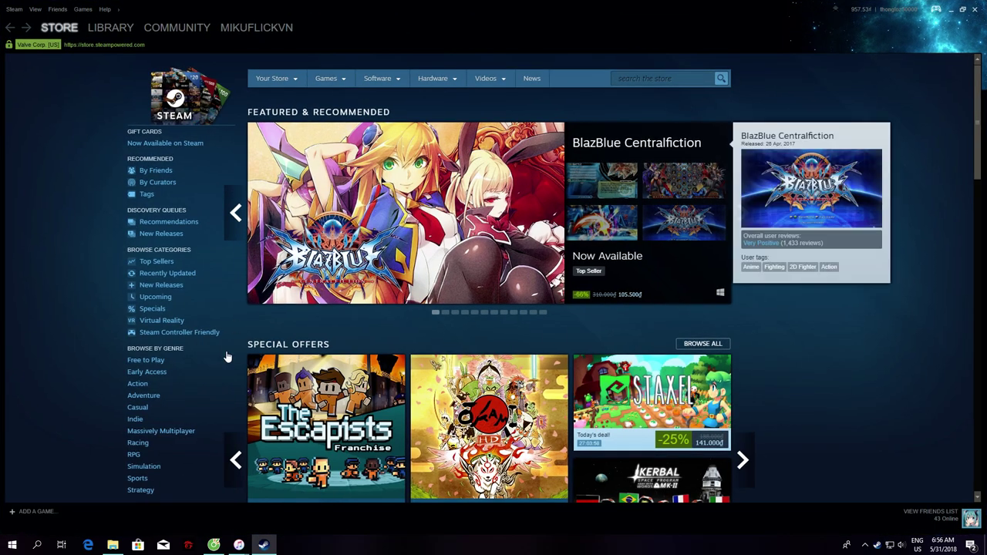
mouse_move(179, 26)
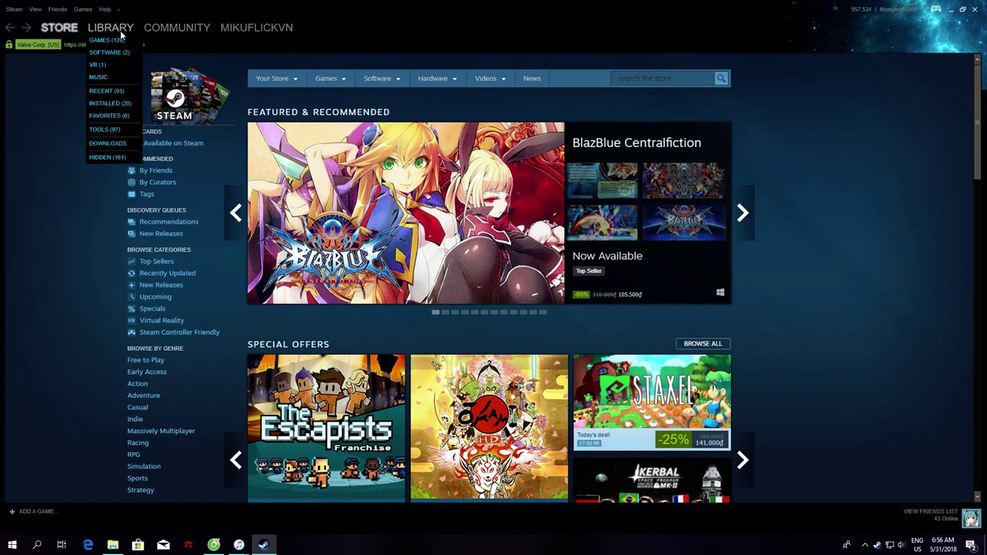
click(119, 41)
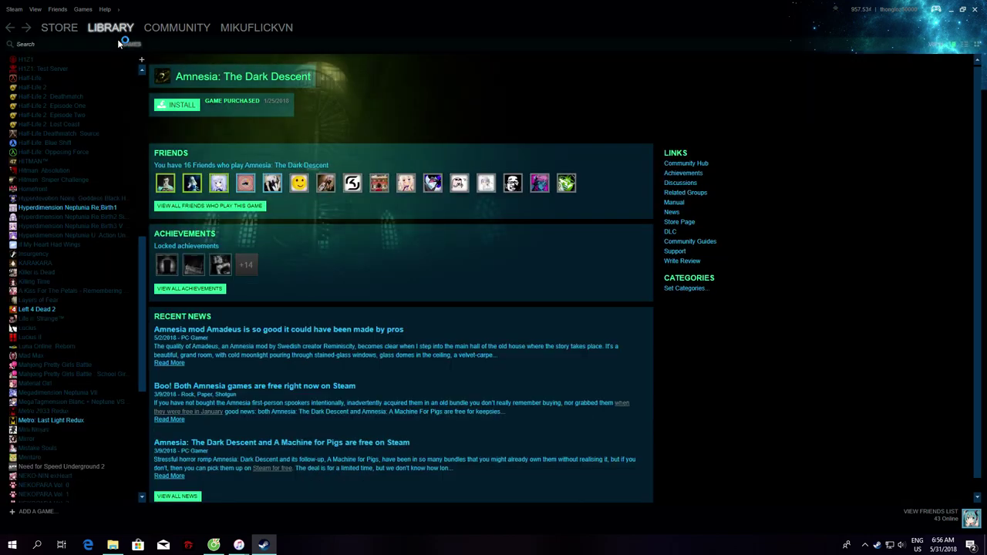
scroll(83, 318, down, 1)
scroll(85, 324, down, 3)
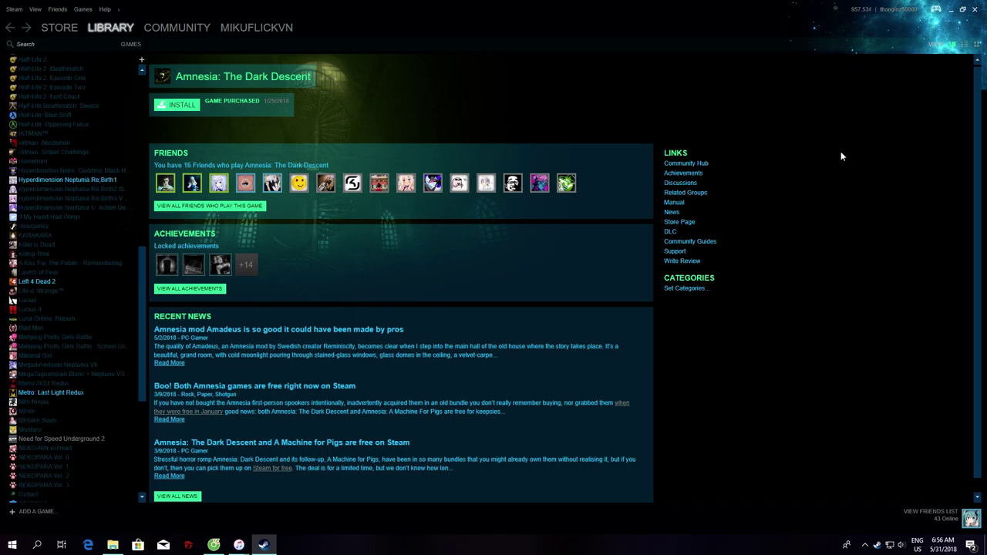
- View the account's own profile page with the new skin and restore the Steam window to its smaller size
mouse_move(240, 33)
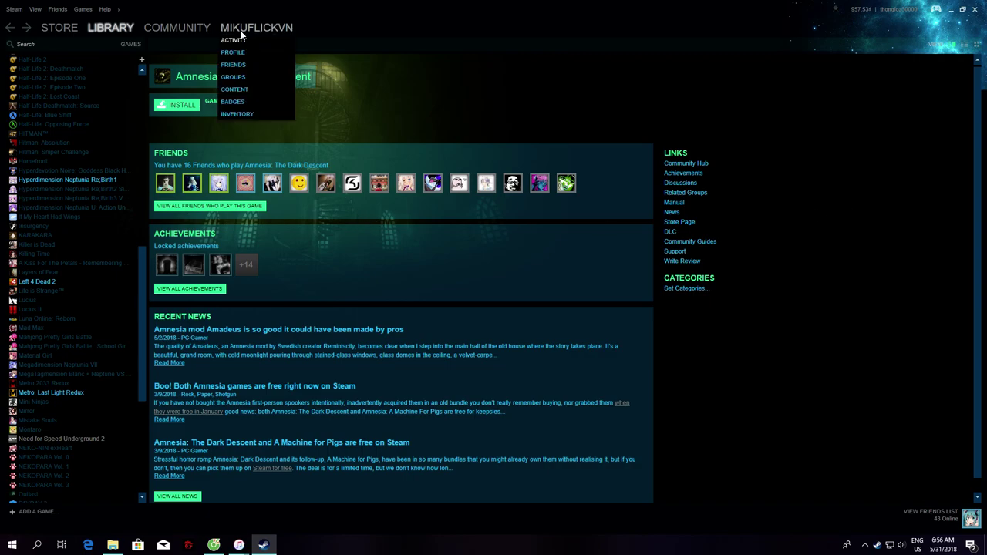
click(240, 52)
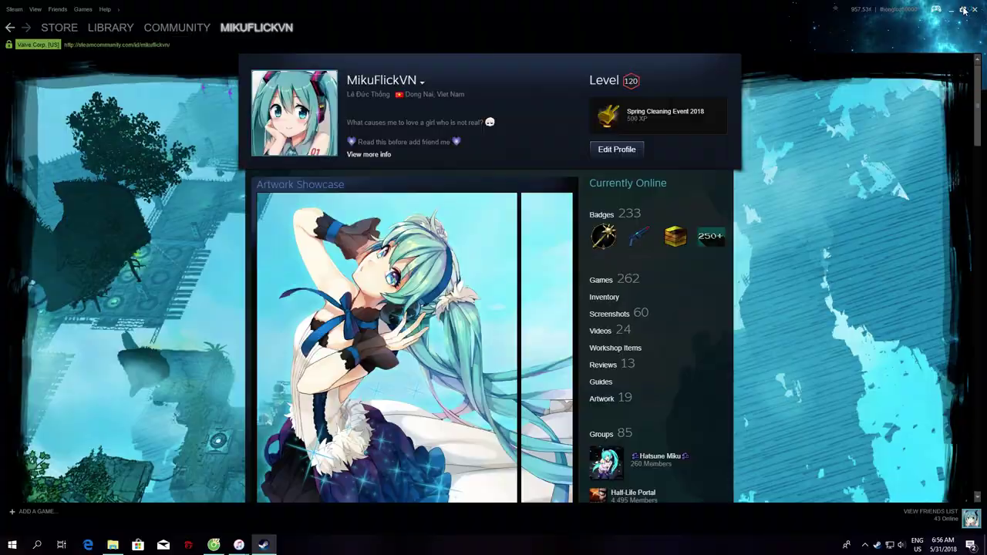
click(962, 9)
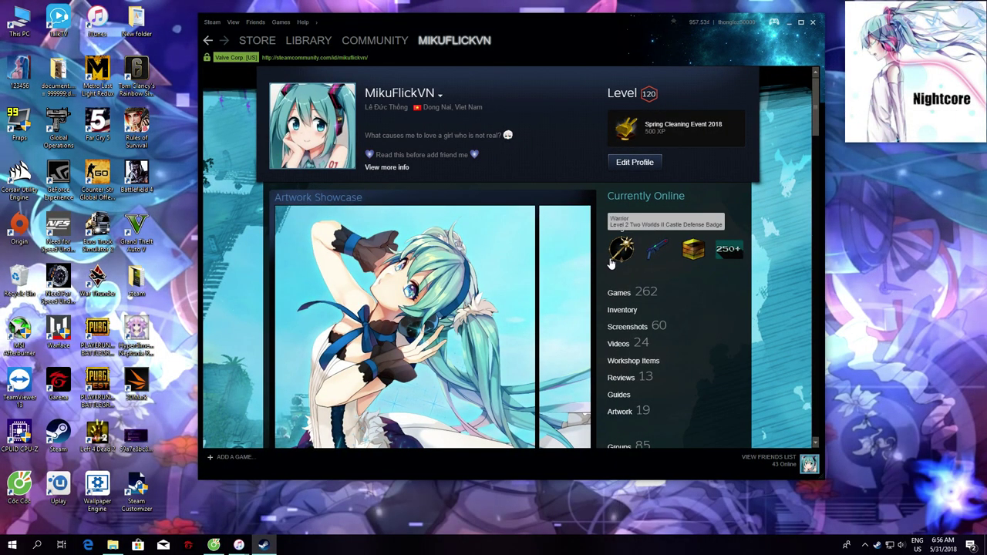